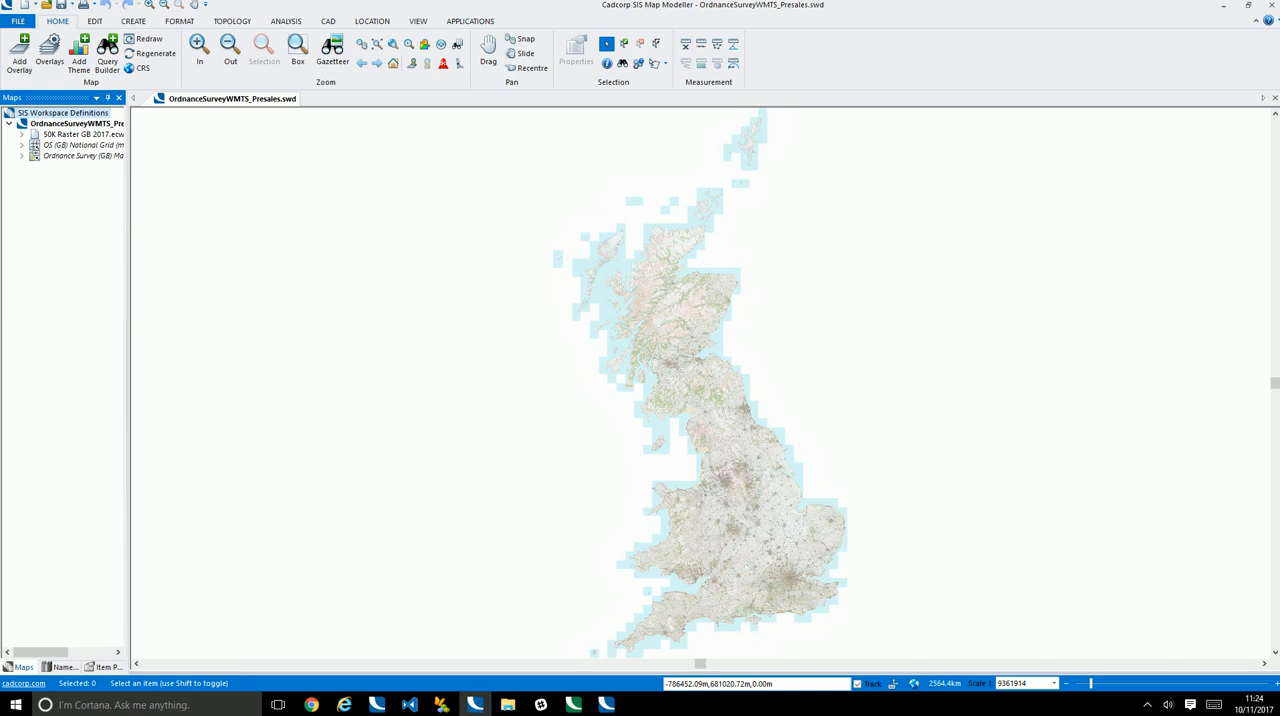
Close the map modeller, switch to GeognoSIS Manager and add OrdnanceSurveyWMTS_Presales.swd as a new data file under GeognosisTestDemonstration
{"action": "left_click", "coordinate": [1271, 8]}
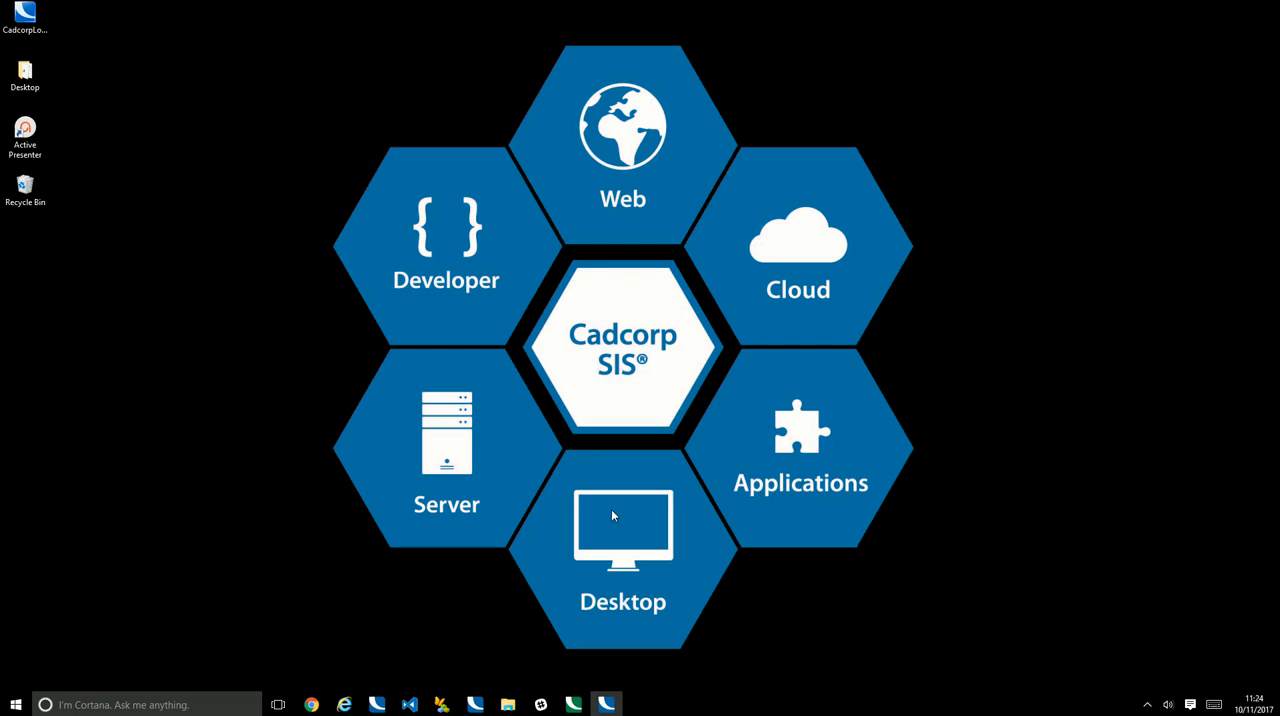
{"action": "left_click", "coordinate": [574, 705]}
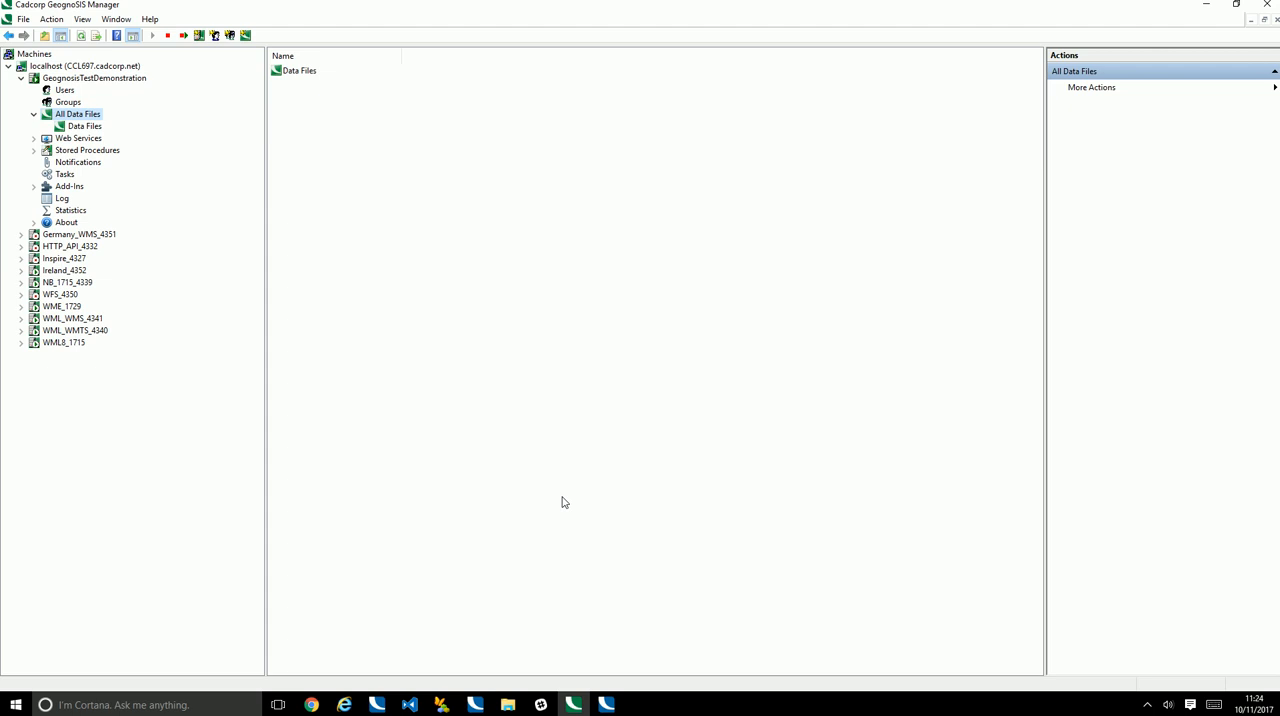
{"action": "right_click", "coordinate": [85, 119]}
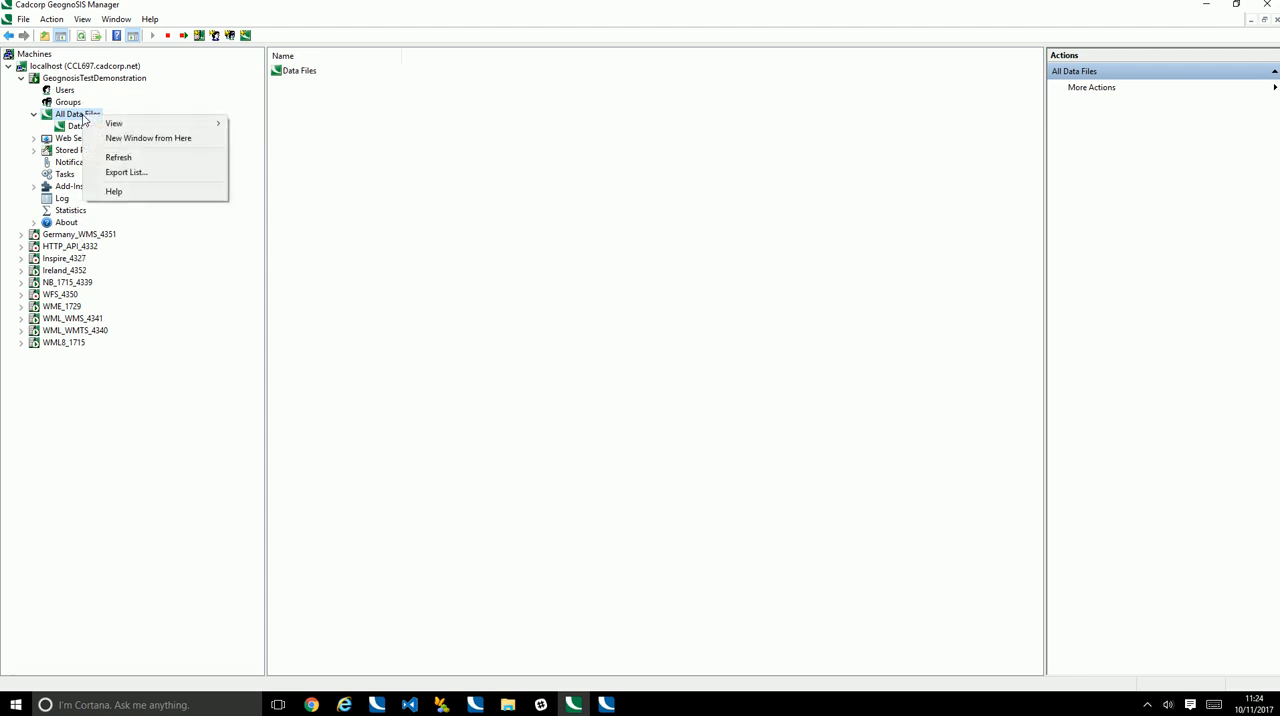
{"action": "left_click", "coordinate": [80, 126]}
{"action": "right_click", "coordinate": [80, 127]}
{"action": "mouse_move", "coordinate": [116, 136]}
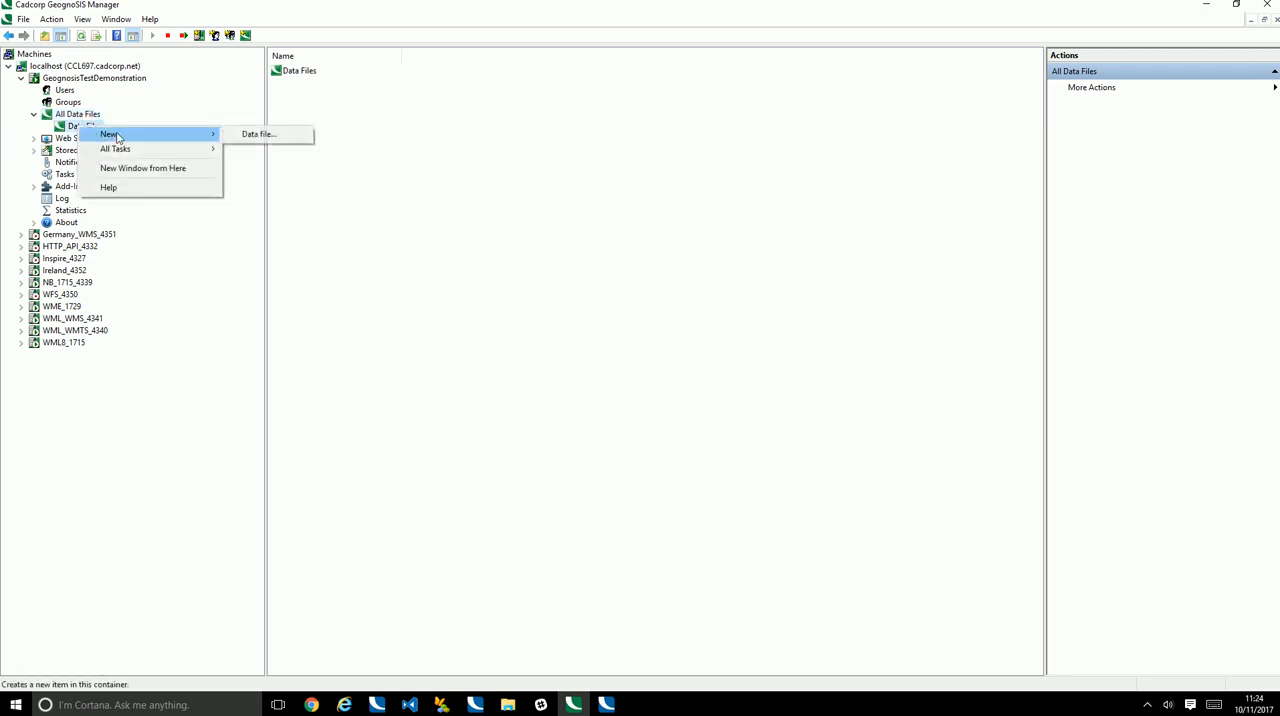
{"action": "left_click", "coordinate": [275, 136]}
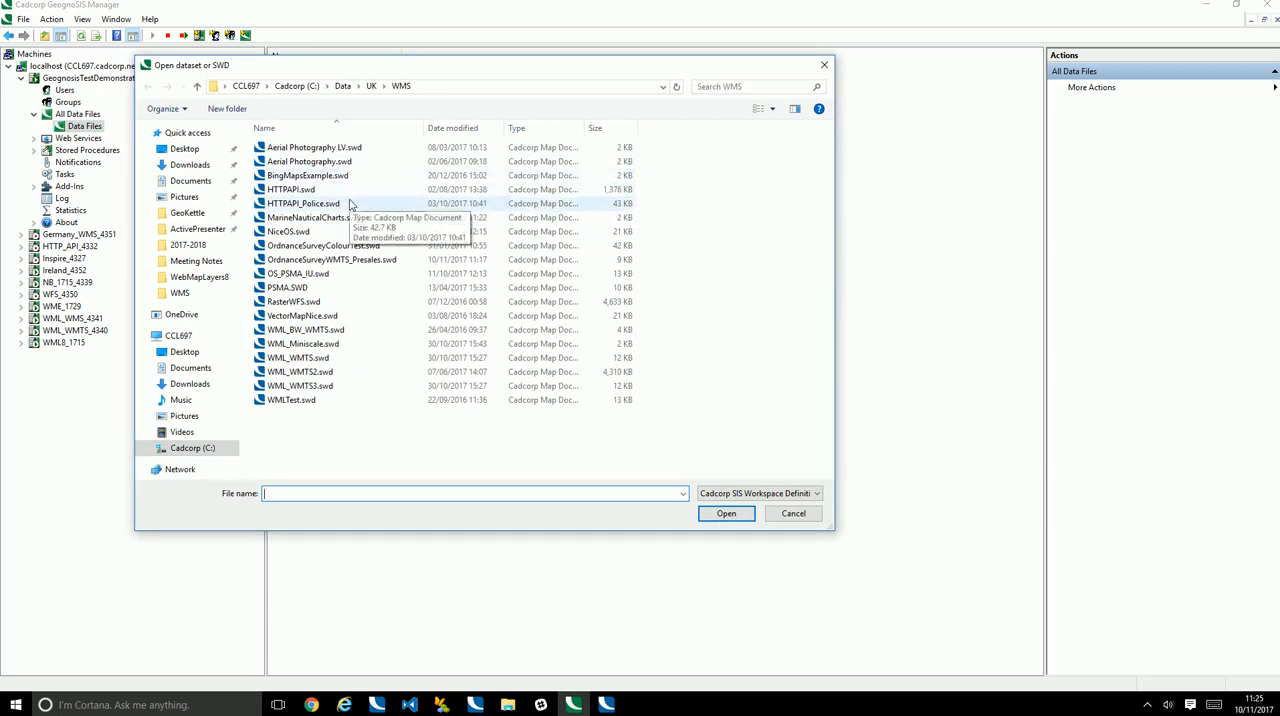
{"action": "left_click", "coordinate": [362, 259]}
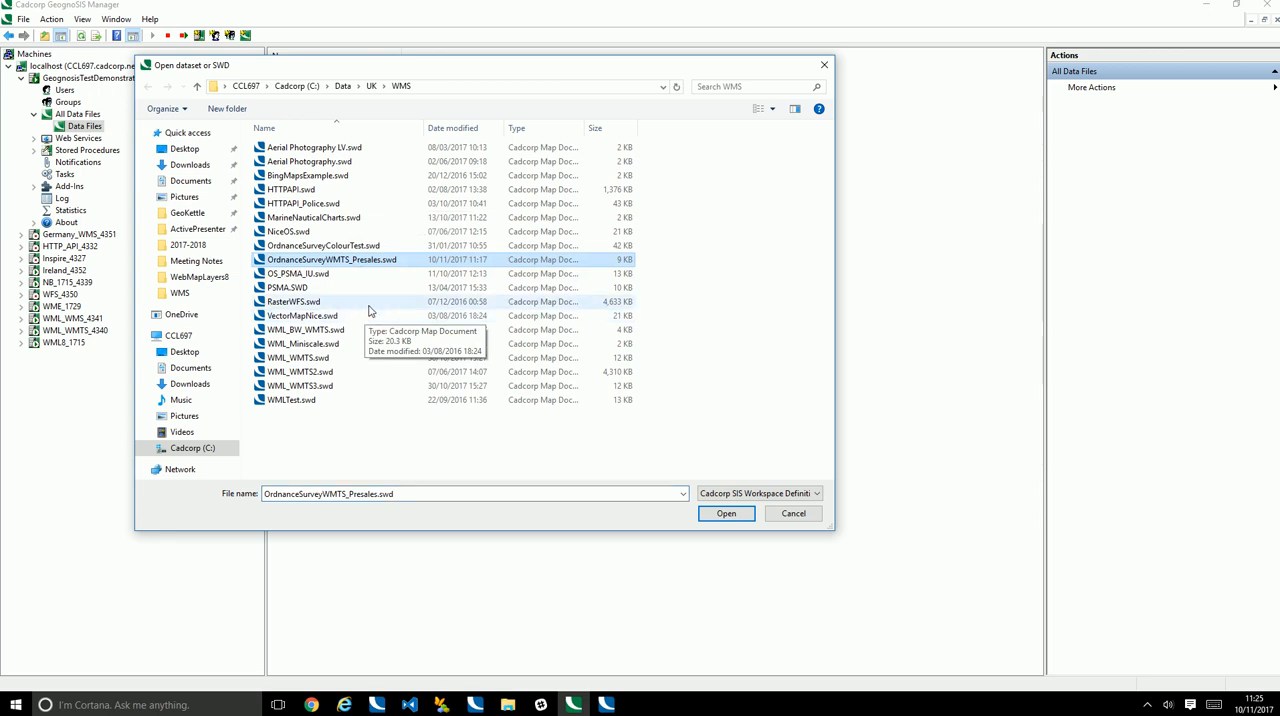
{"action": "left_click", "coordinate": [727, 515]}
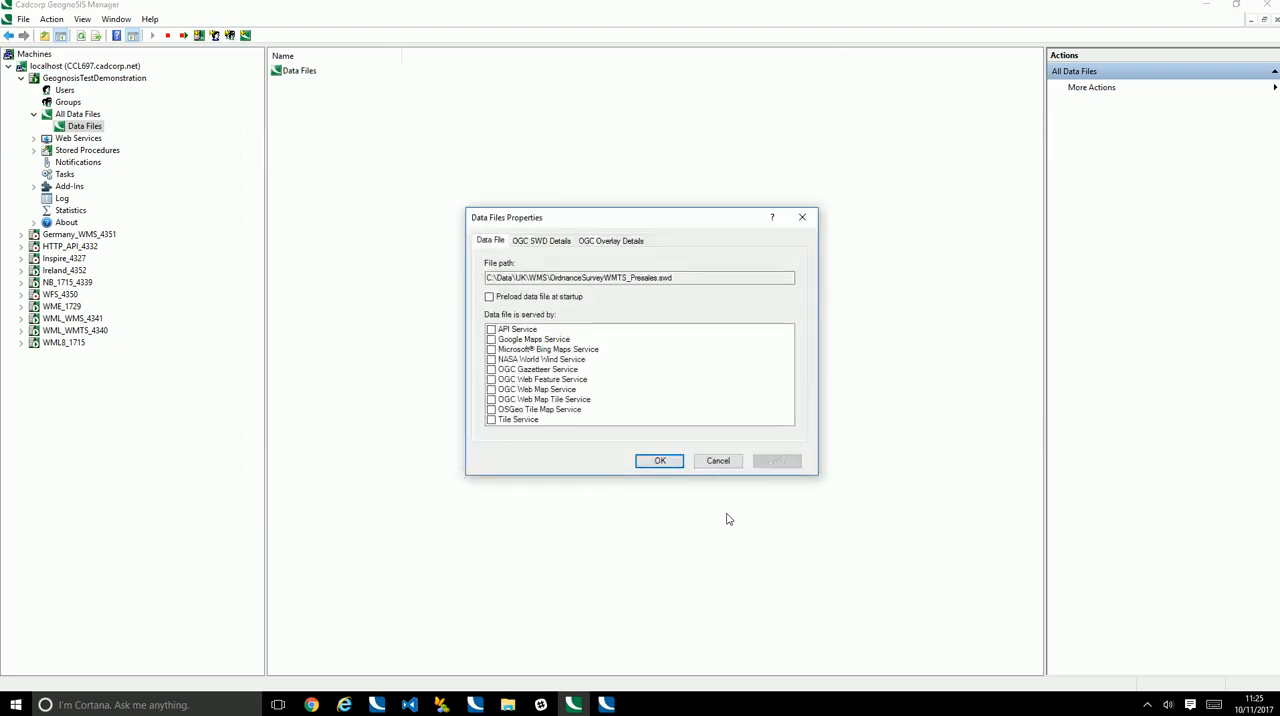
Preload the data file at startup and serve it through OGC Web Feature Service, Web Map Service and Web Map Tile Service
{"action": "left_click", "coordinate": [490, 298]}
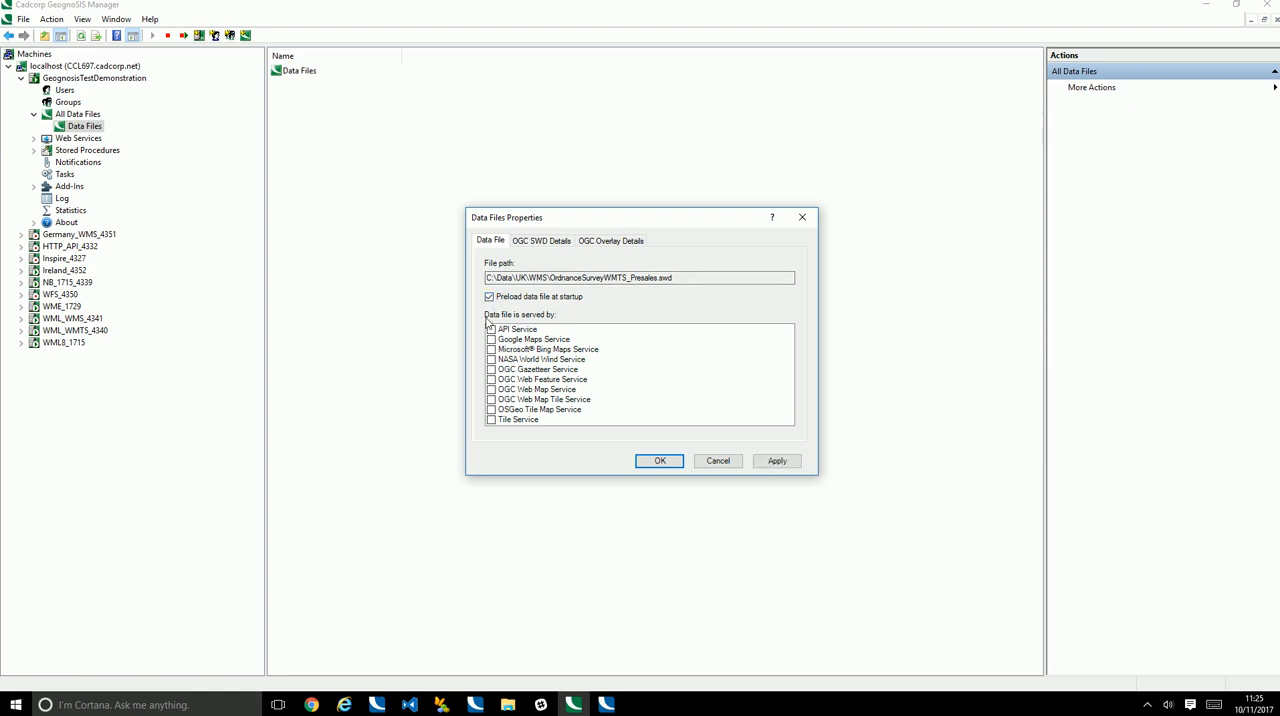
{"action": "left_click", "coordinate": [491, 380]}
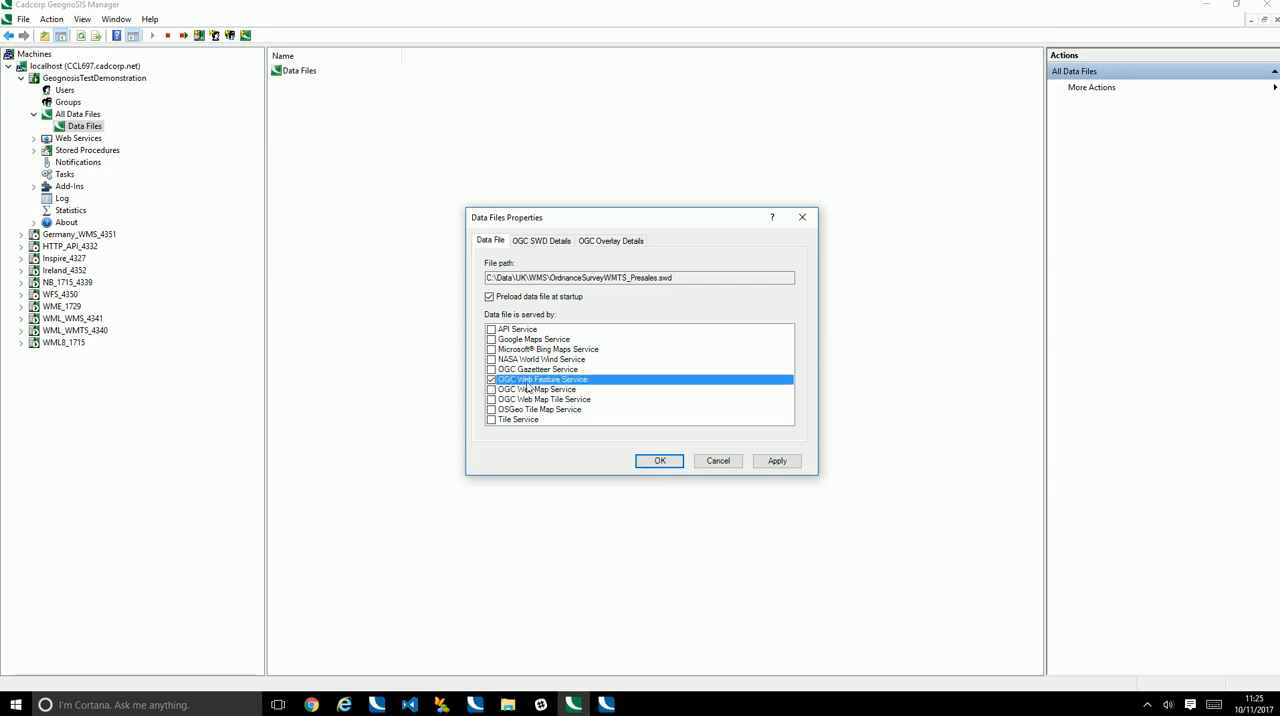
{"action": "left_click", "coordinate": [492, 393]}
{"action": "left_click", "coordinate": [491, 390]}
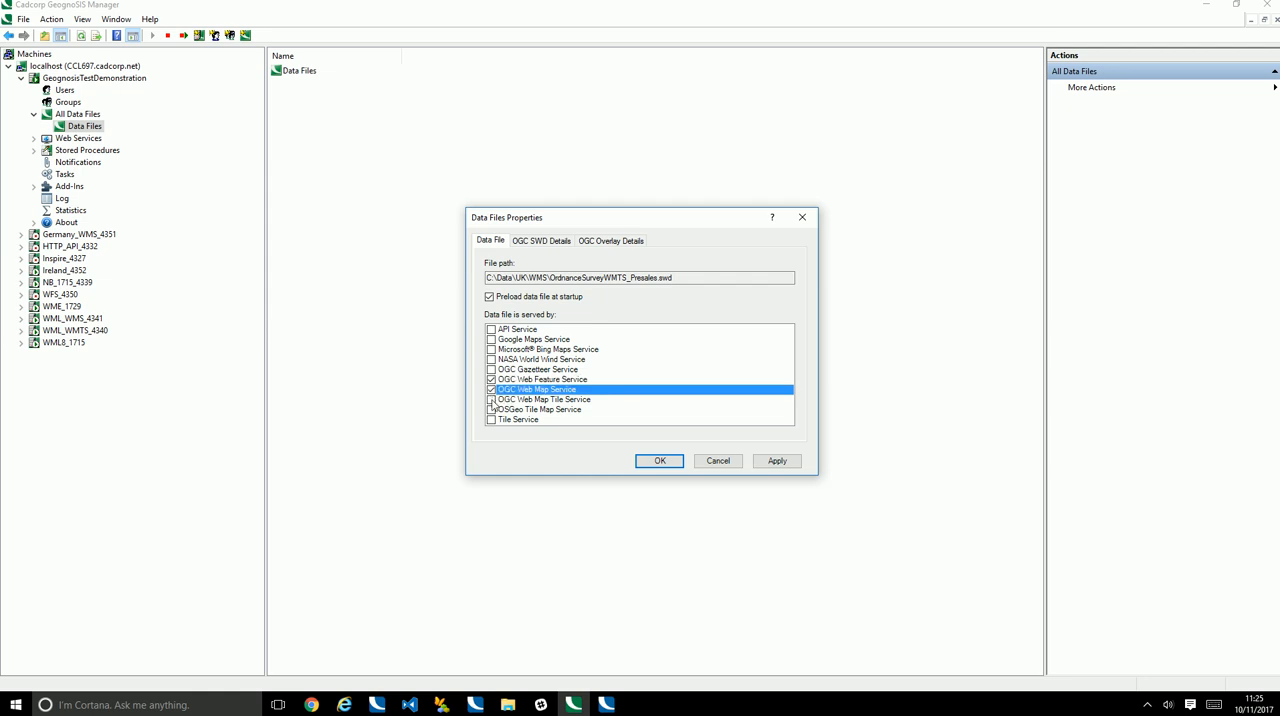
{"action": "left_click", "coordinate": [491, 399]}
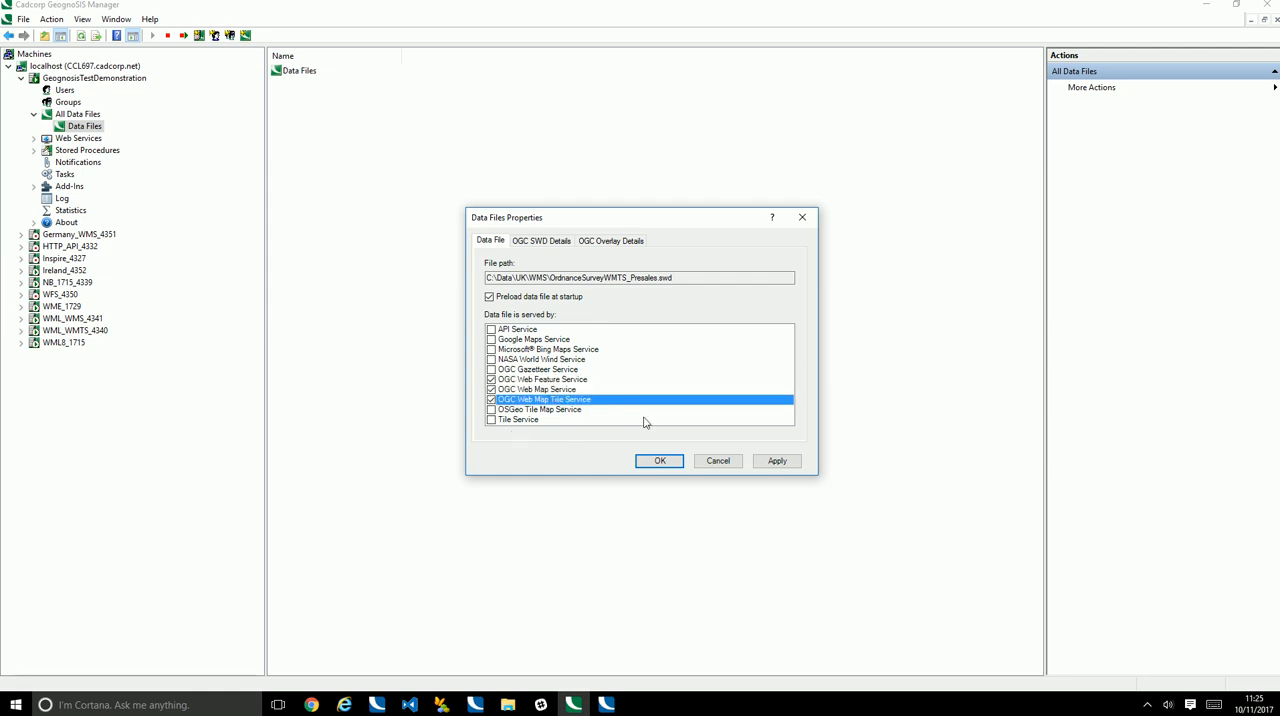
{"action": "left_click", "coordinate": [781, 461]}
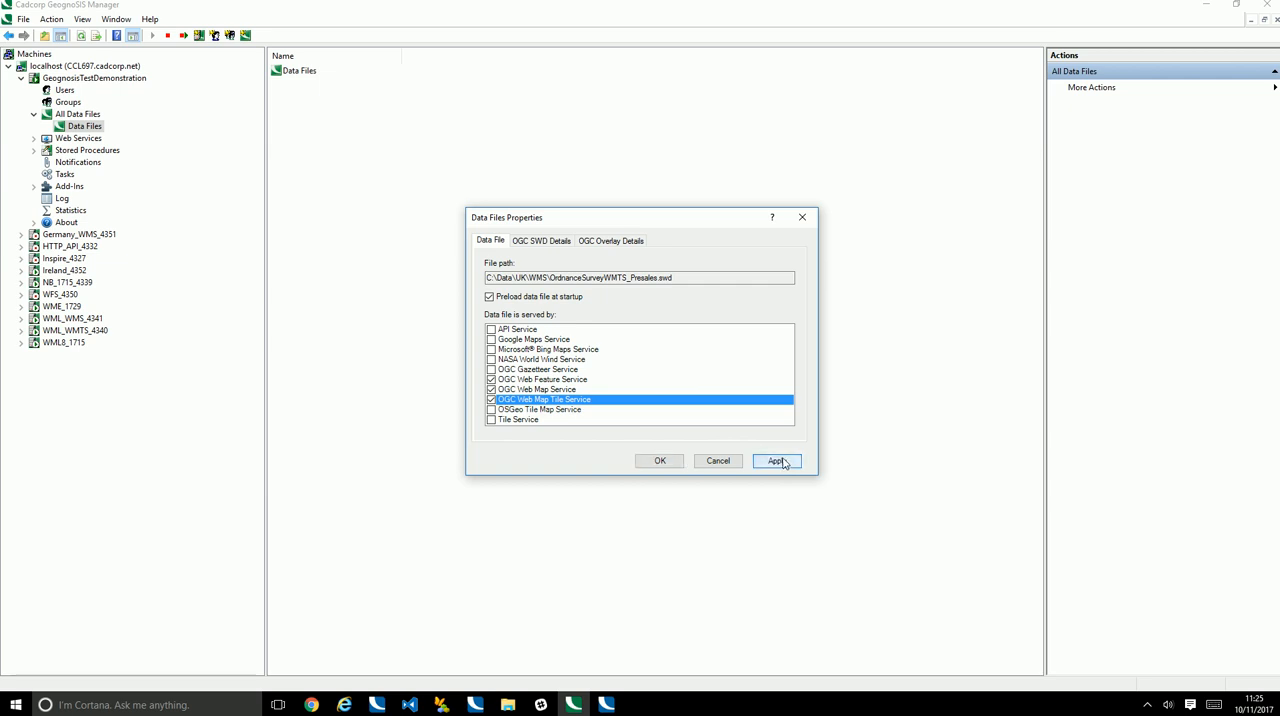
{"action": "left_click", "coordinate": [660, 461]}
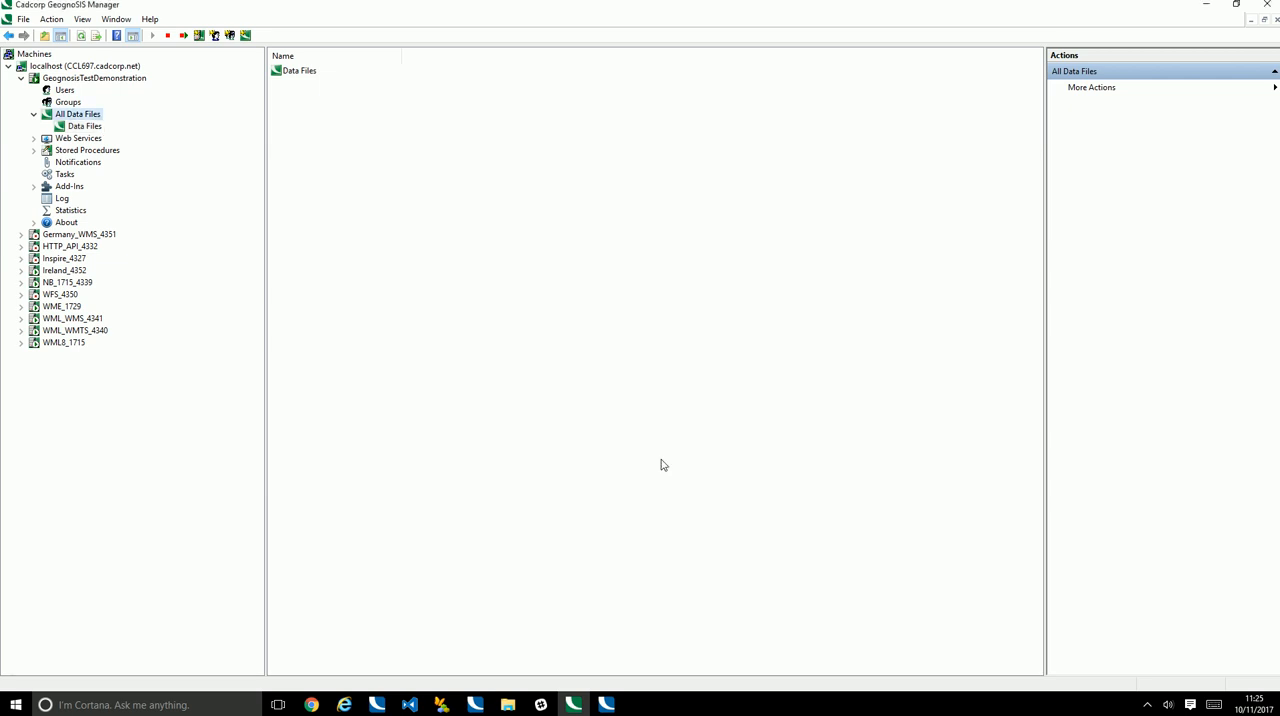
Refresh All Data Files and preview the OrdnanceSurveyWMTS_Presales data file in the web browser
{"action": "right_click", "coordinate": [81, 117]}
{"action": "left_click", "coordinate": [132, 157]}
{"action": "left_click", "coordinate": [92, 141]}
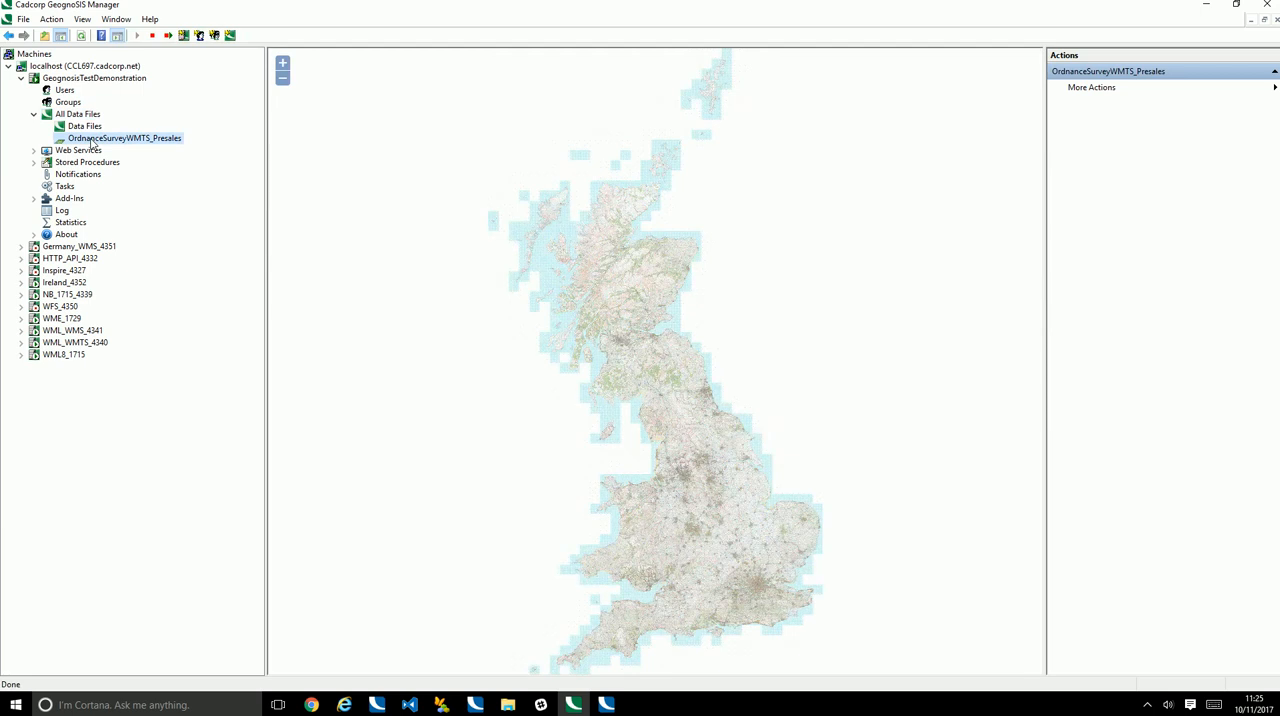
{"action": "right_click", "coordinate": [92, 141]}
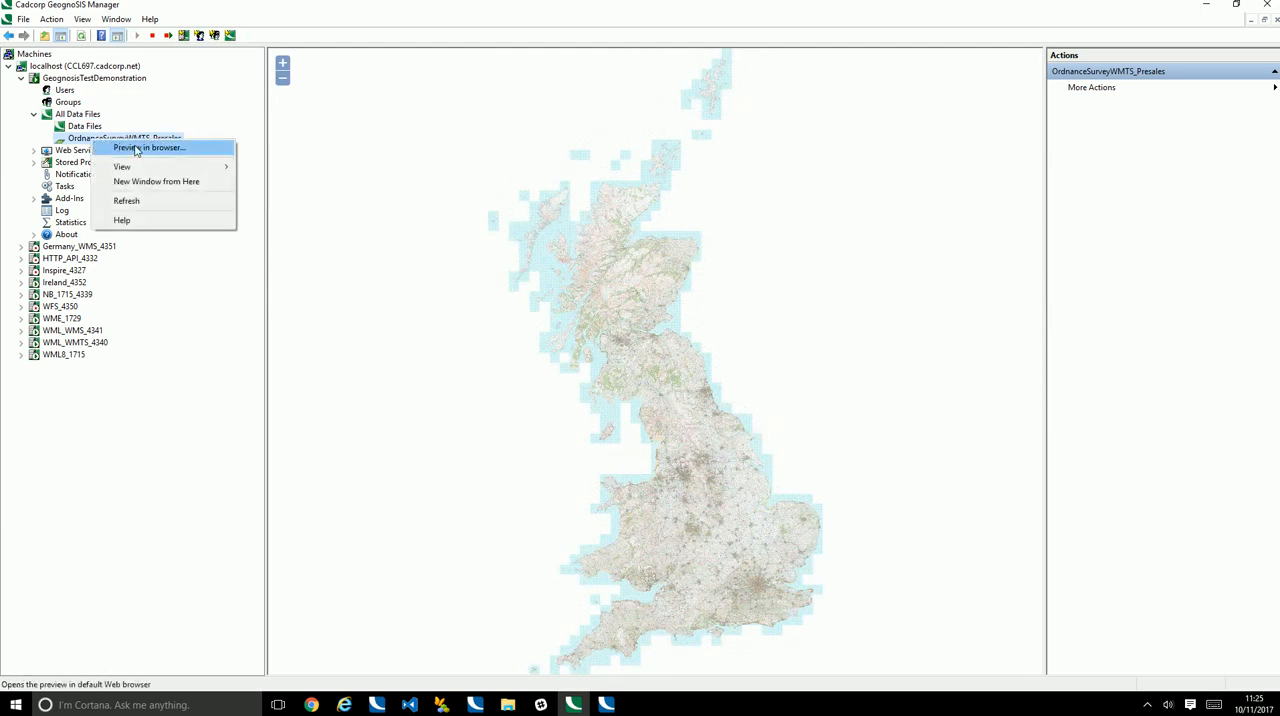
{"action": "left_click", "coordinate": [137, 149]}
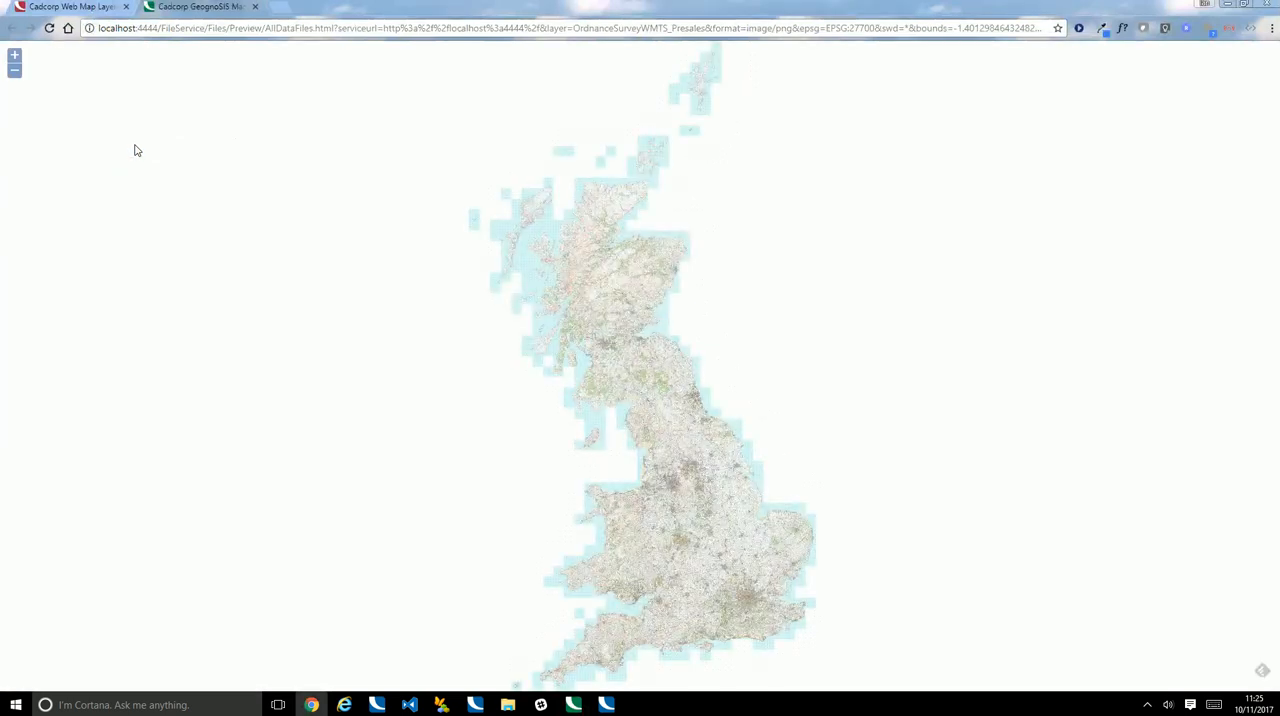
Examine the previewed map from national scale down to street-level detail in Nottingham, and close the preview
{"action": "scroll", "coordinate": [660, 425], "scroll_direction": "up", "scroll_amount": 2}
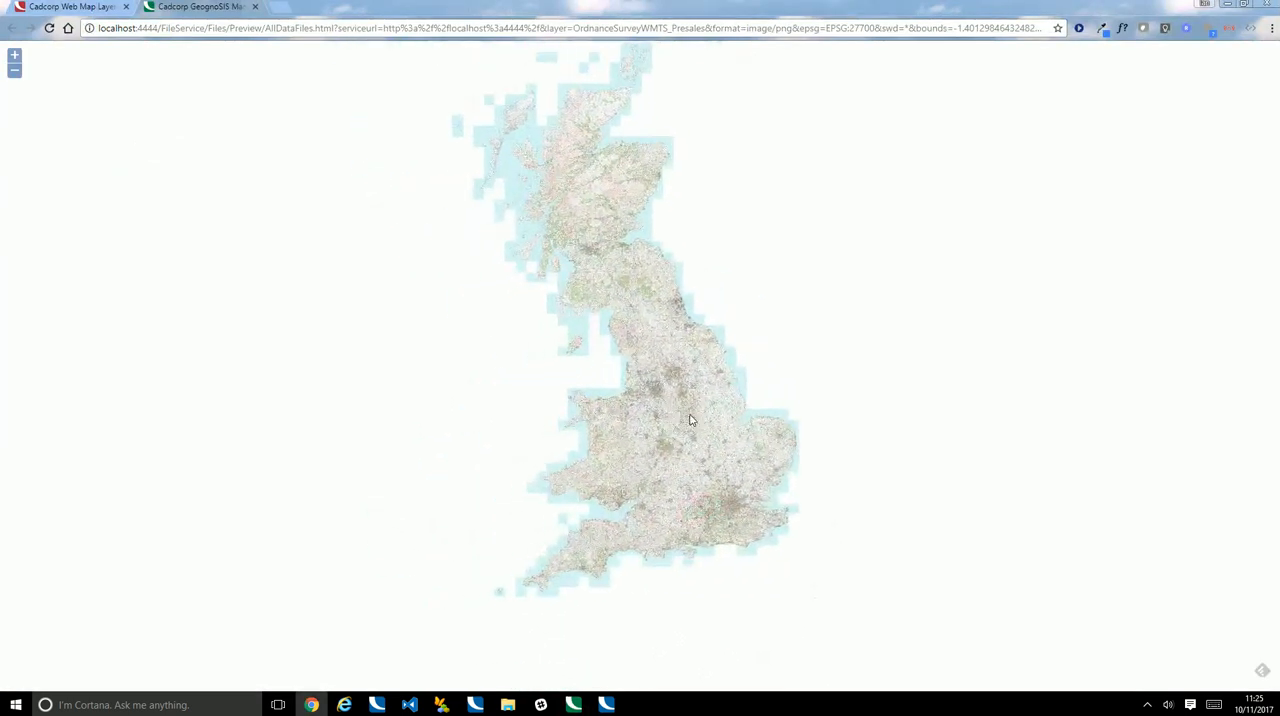
{"action": "scroll", "coordinate": [688, 430], "scroll_direction": "up", "scroll_amount": 1}
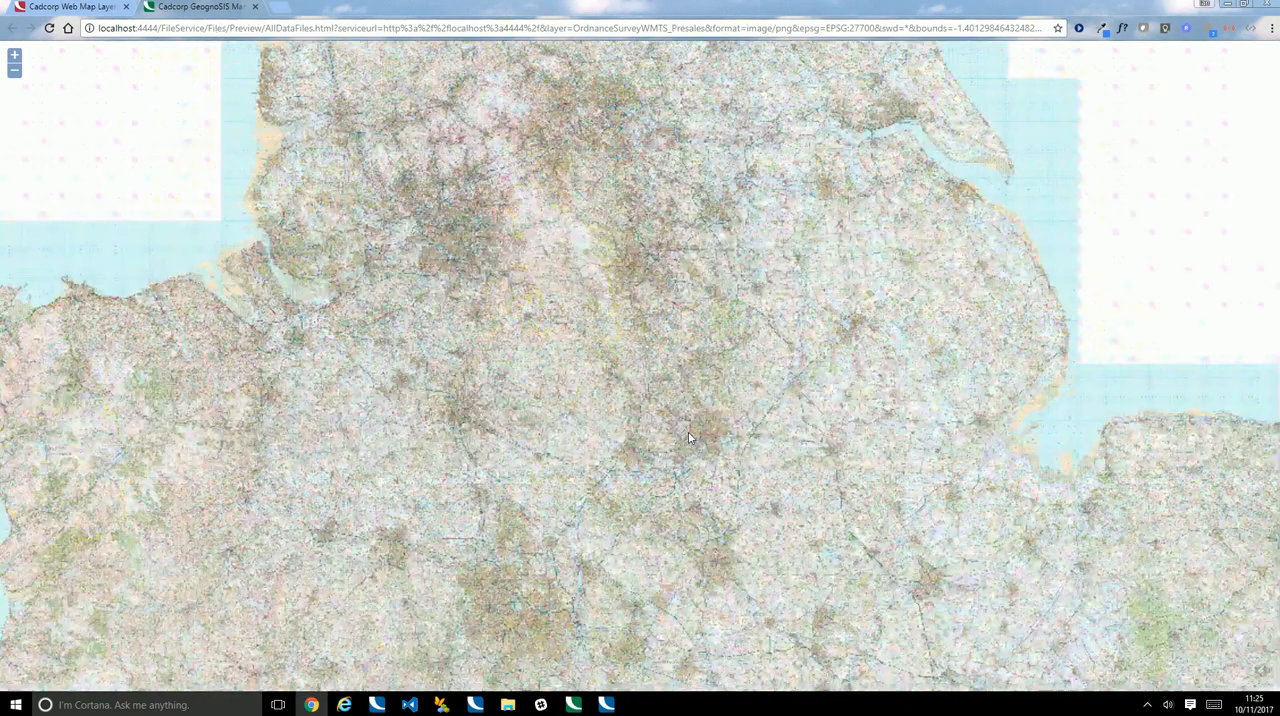
{"action": "scroll", "coordinate": [690, 432], "scroll_direction": "up", "scroll_amount": 1}
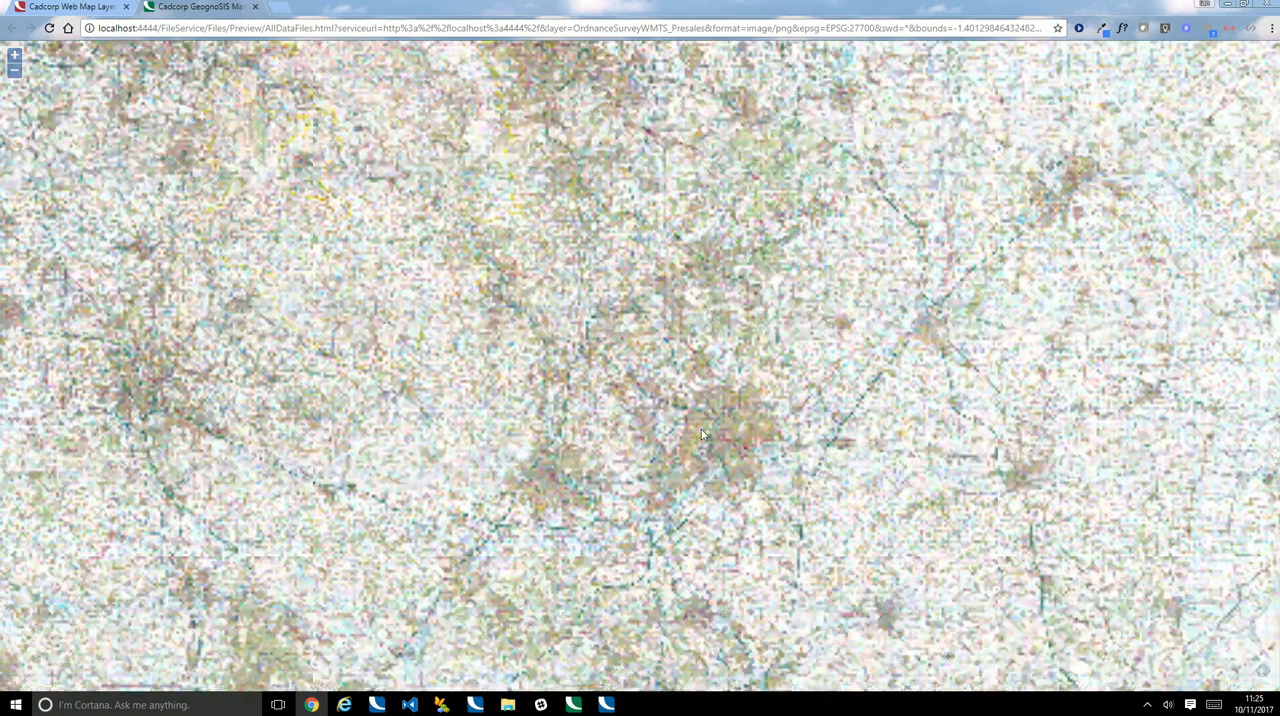
{"action": "scroll", "coordinate": [706, 432], "scroll_direction": "up", "scroll_amount": 1}
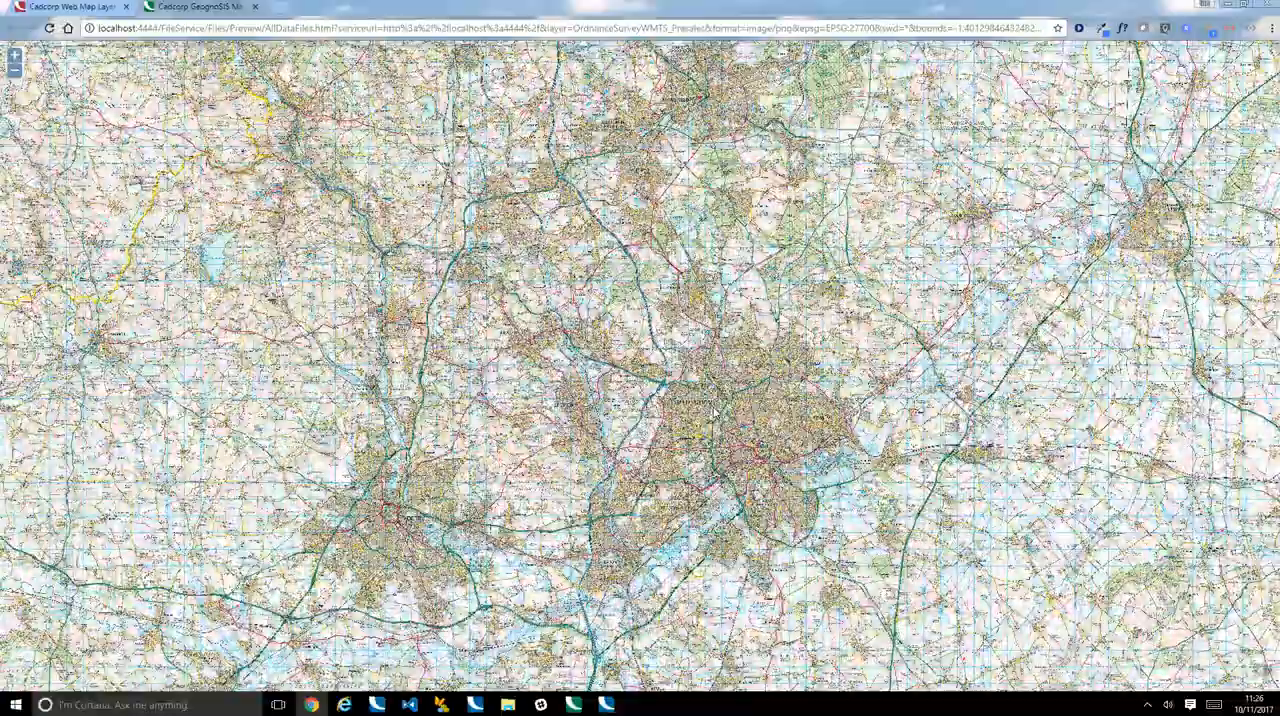
{"action": "scroll", "coordinate": [714, 408], "scroll_direction": "up", "scroll_amount": 1}
{"action": "scroll", "coordinate": [722, 398], "scroll_direction": "up", "scroll_amount": 1}
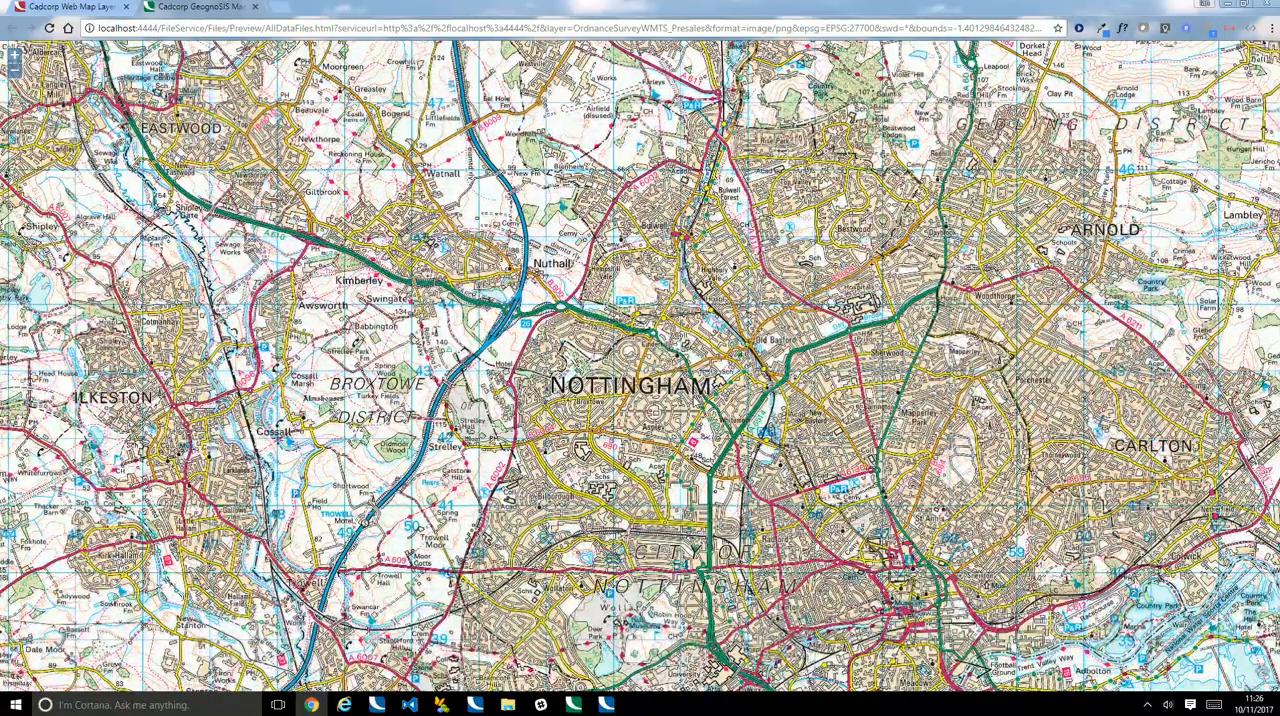
{"action": "scroll", "coordinate": [697, 400], "scroll_direction": "up", "scroll_amount": 1}
{"action": "scroll", "coordinate": [697, 400], "scroll_direction": "up", "scroll_amount": 1}
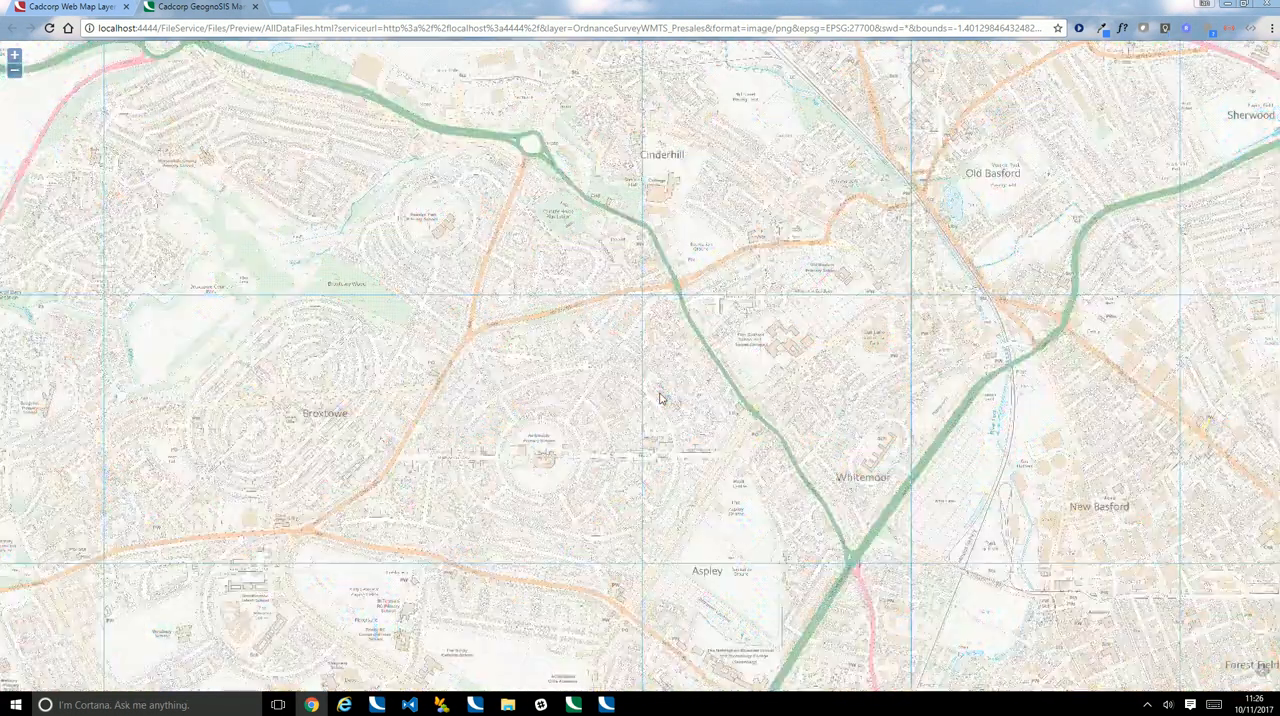
{"action": "scroll", "coordinate": [655, 400], "scroll_direction": "up", "scroll_amount": 2}
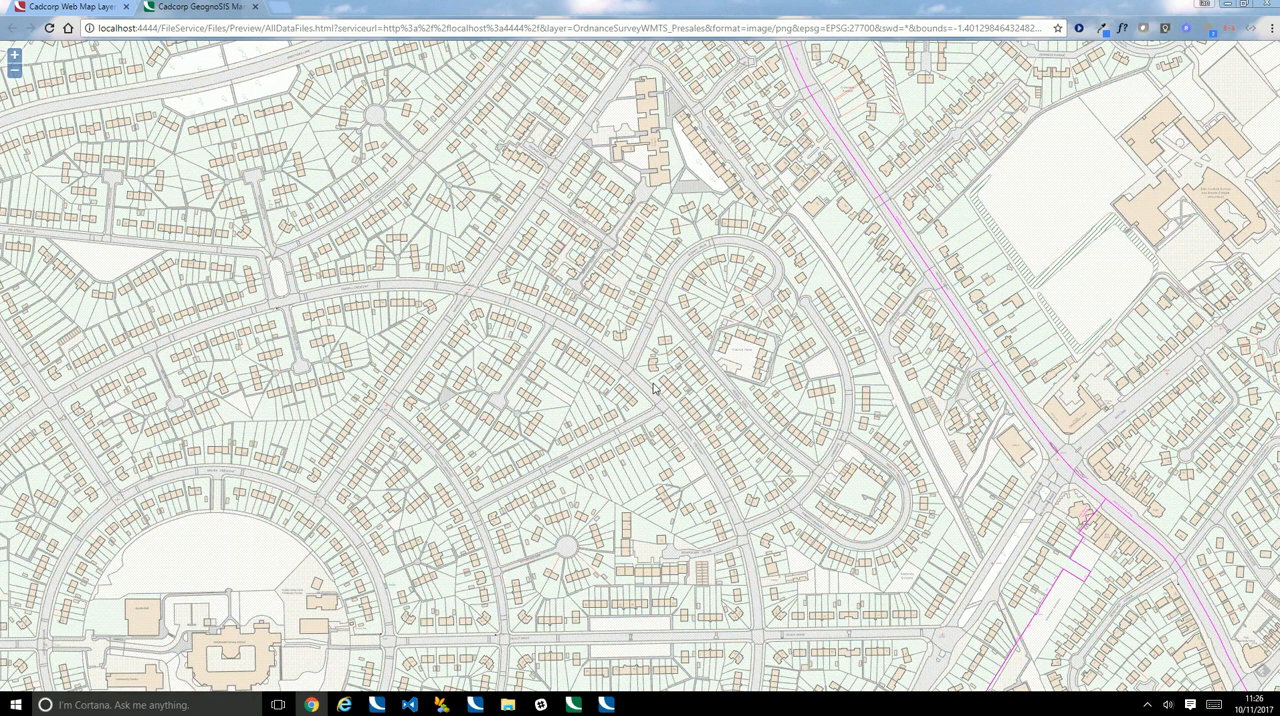
{"action": "scroll", "coordinate": [654, 388], "scroll_direction": "up", "scroll_amount": 2}
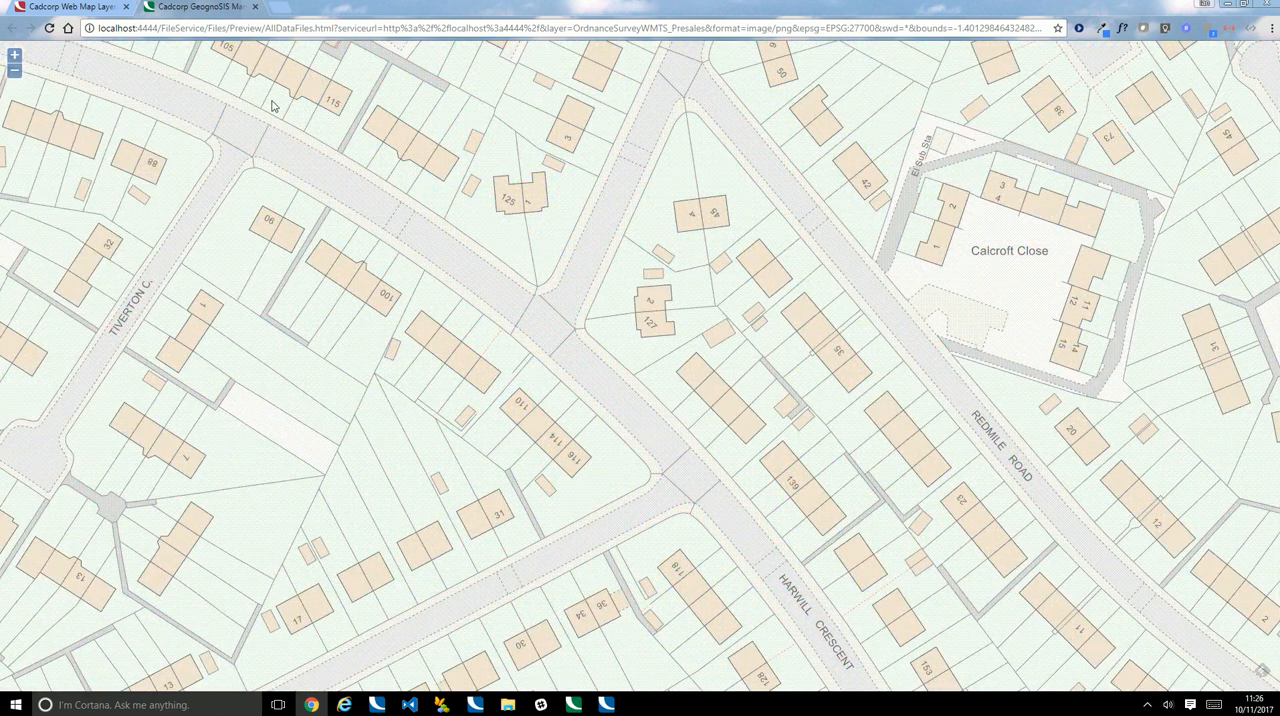
{"action": "left_click", "coordinate": [256, 9]}
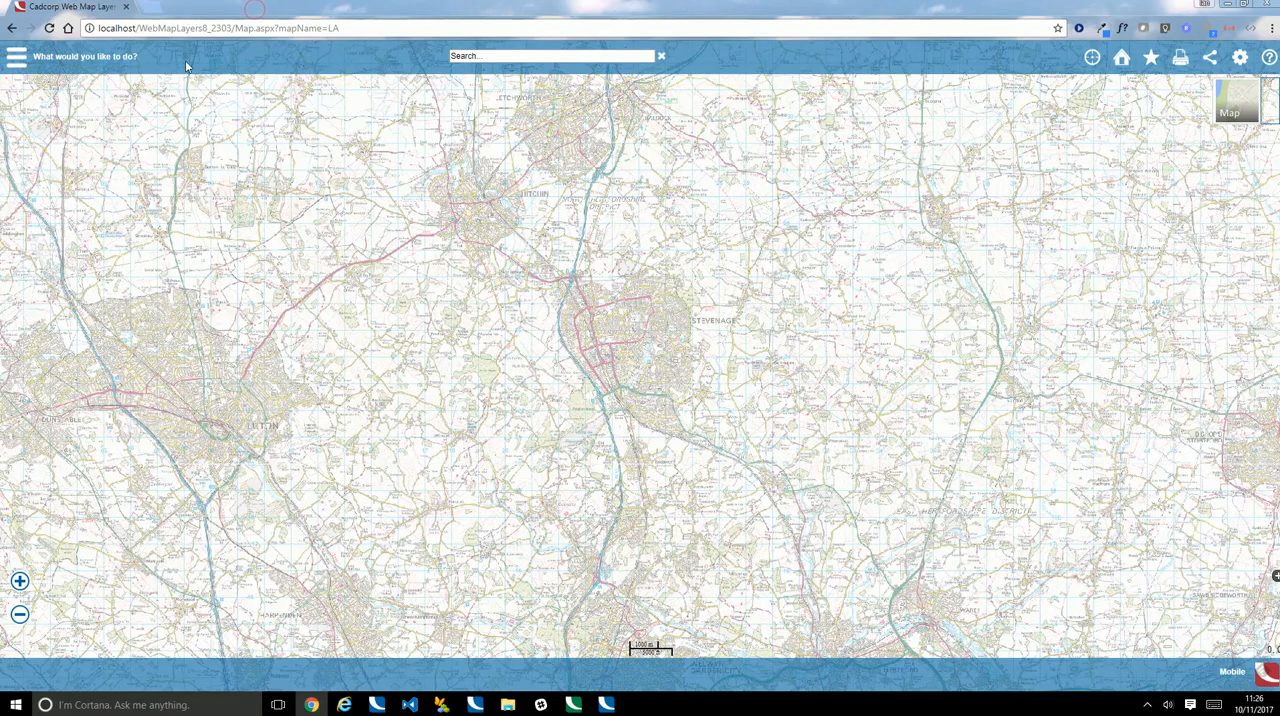
Examine the Web Map Layers base map around Stevenage down to individual building detail
{"action": "left_click_drag", "start_coordinate": [611, 354], "coordinate": [596, 385]}
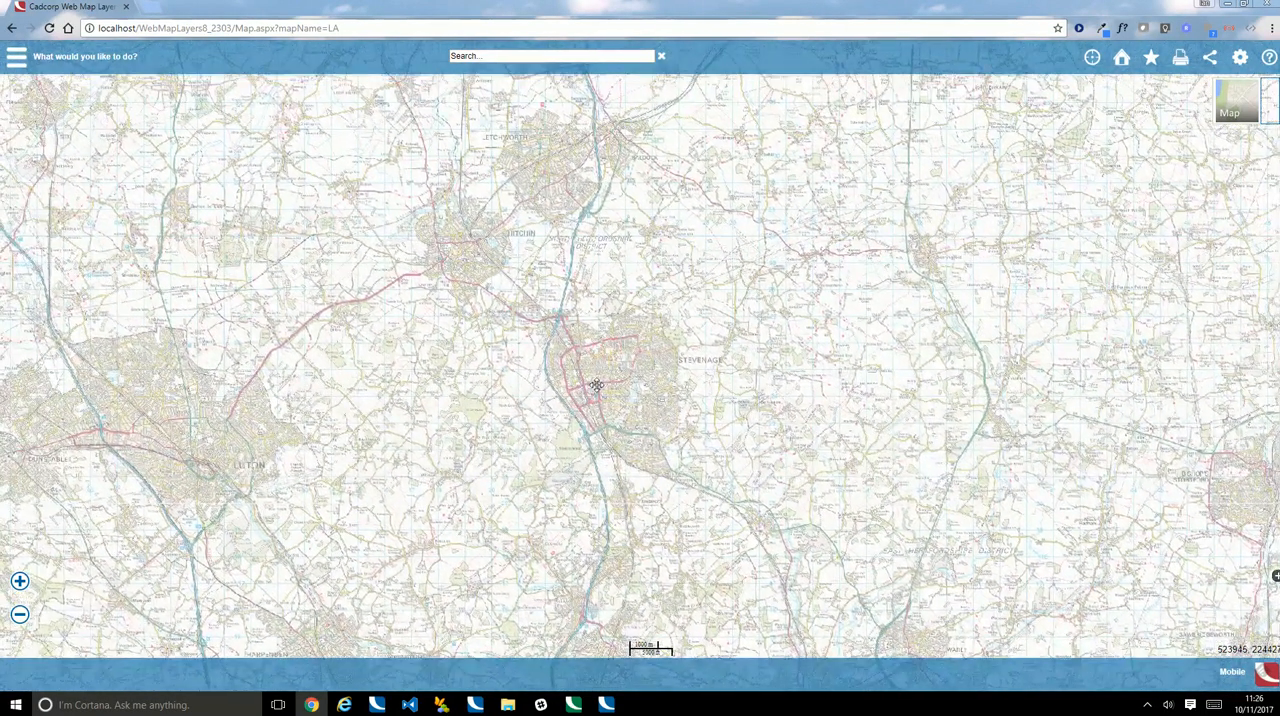
{"action": "scroll", "coordinate": [600, 397], "scroll_direction": "up", "scroll_amount": 2}
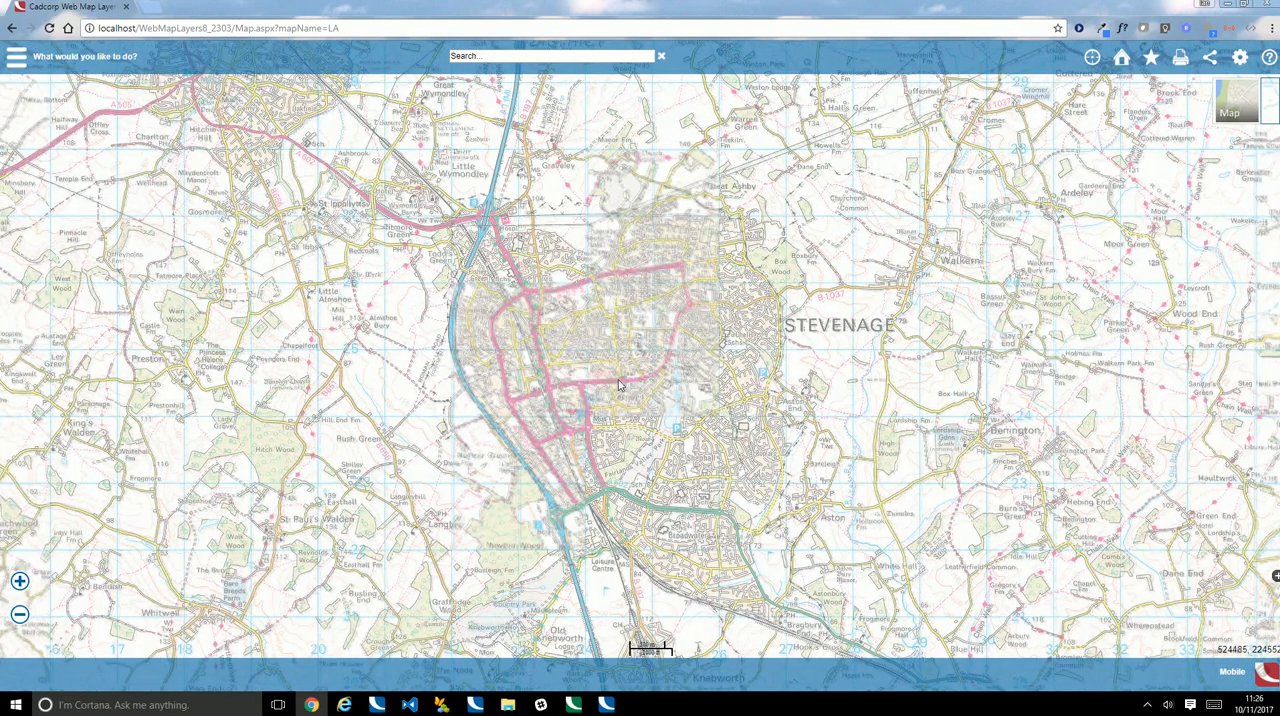
{"action": "scroll", "coordinate": [618, 385], "scroll_direction": "up", "scroll_amount": 1}
{"action": "scroll", "coordinate": [618, 388], "scroll_direction": "up", "scroll_amount": 1}
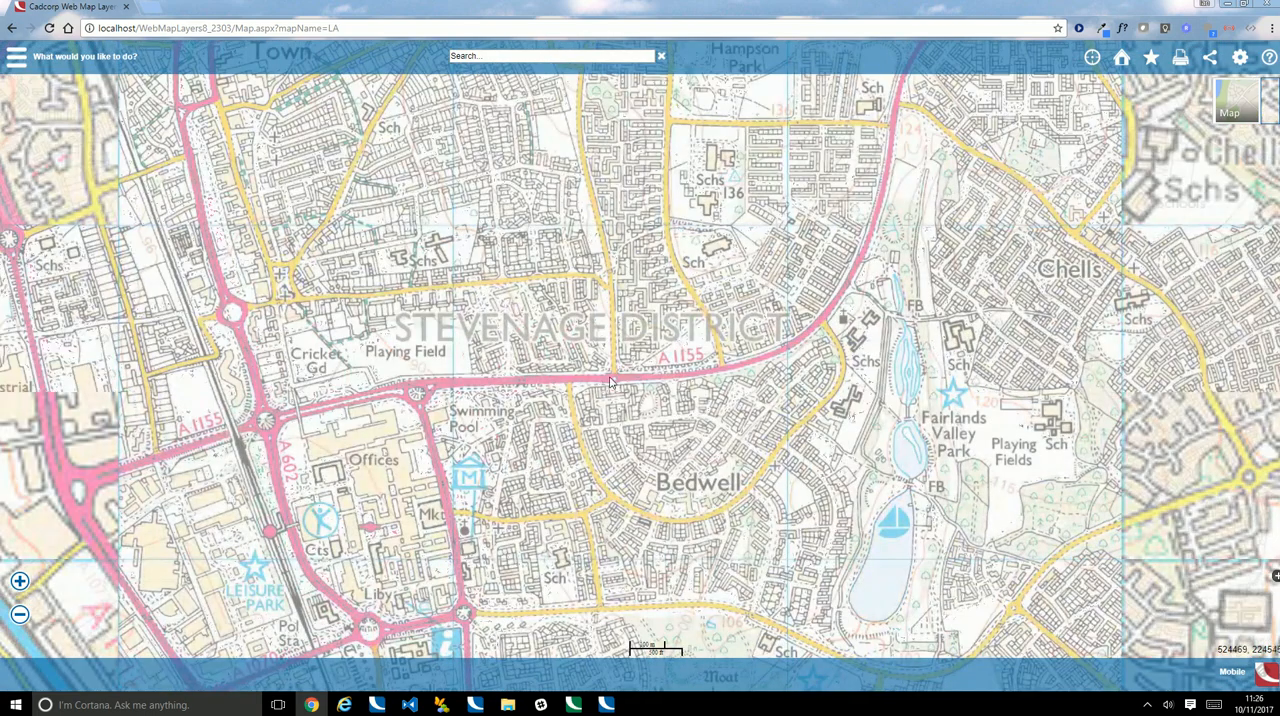
{"action": "scroll", "coordinate": [612, 383], "scroll_direction": "up", "scroll_amount": 1}
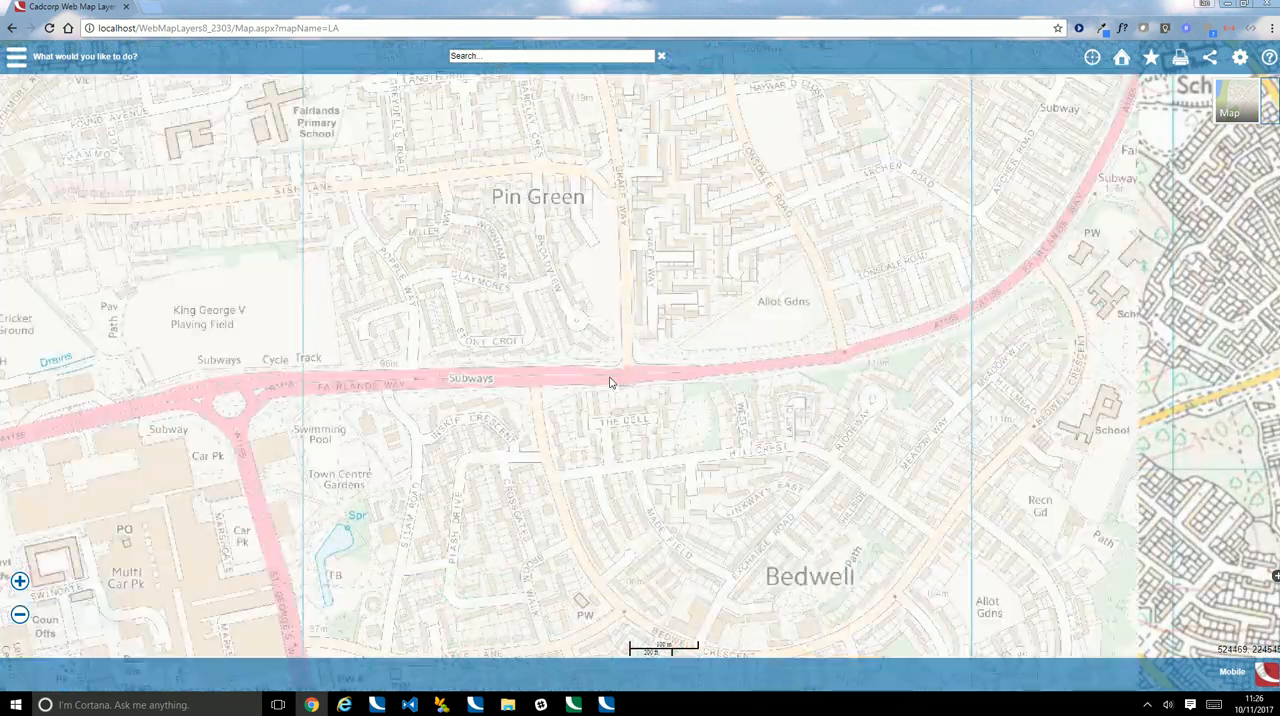
{"action": "scroll", "coordinate": [612, 383], "scroll_direction": "up", "scroll_amount": 1}
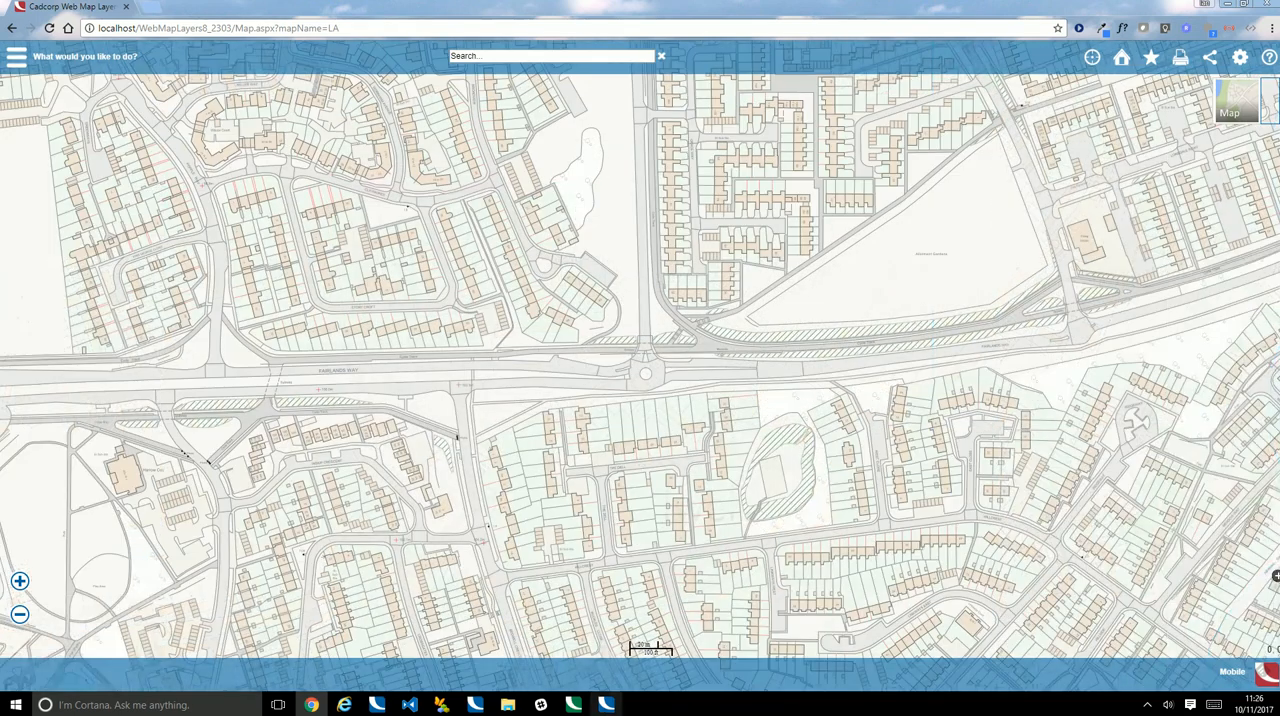
{"action": "left_click", "coordinate": [606, 705]}
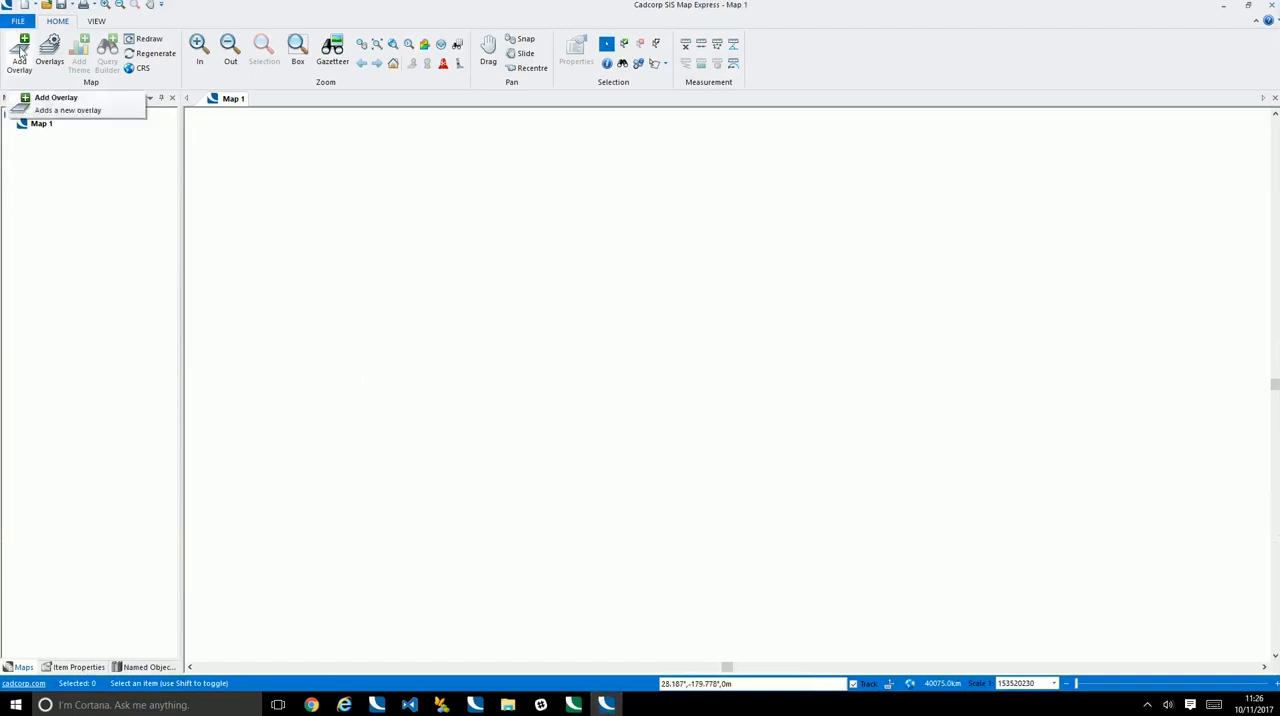
{"action": "left_click", "coordinate": [20, 55]}
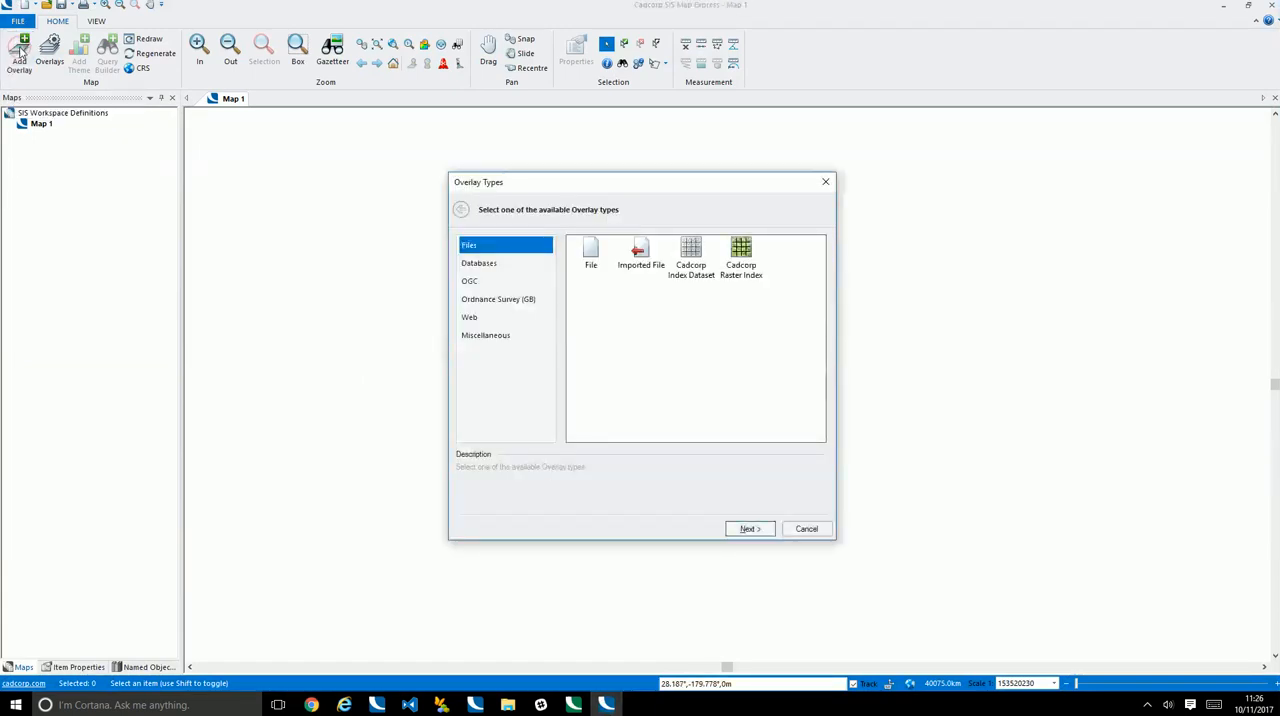
{"action": "left_click", "coordinate": [471, 284]}
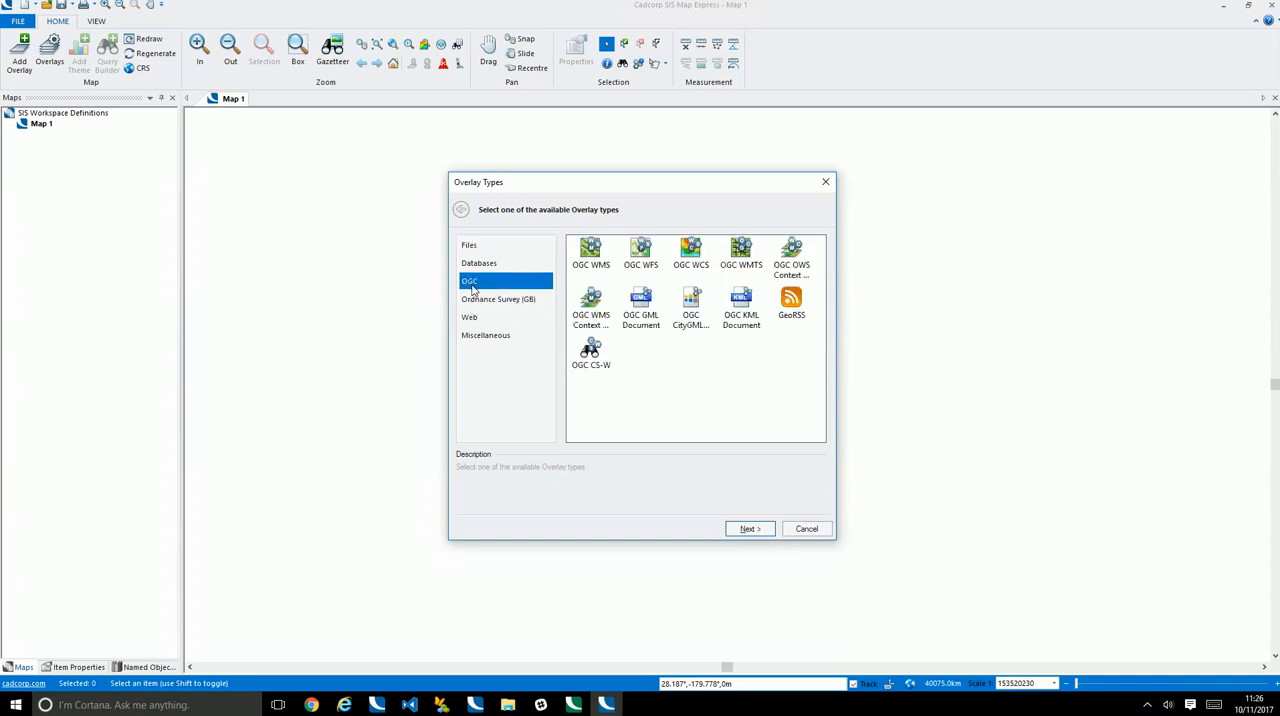
{"action": "double_click", "coordinate": [743, 252]}
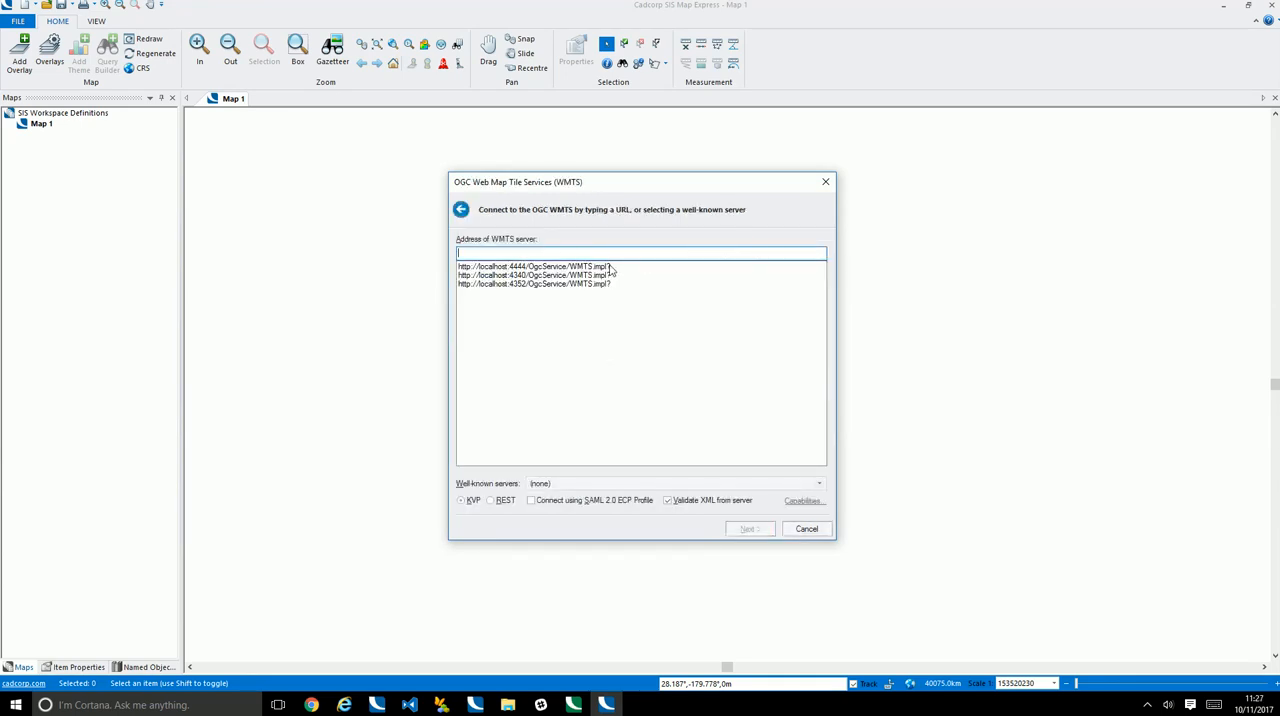
{"action": "left_click", "coordinate": [610, 267]}
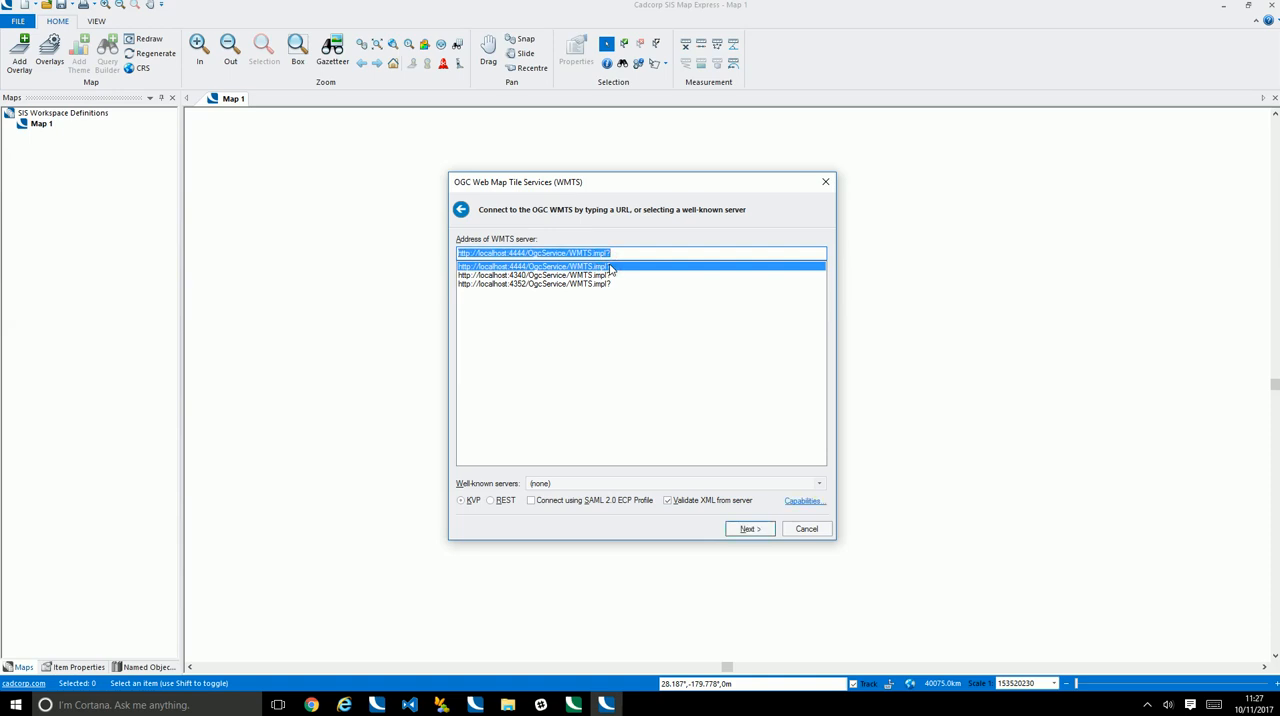
{"action": "left_click", "coordinate": [752, 531]}
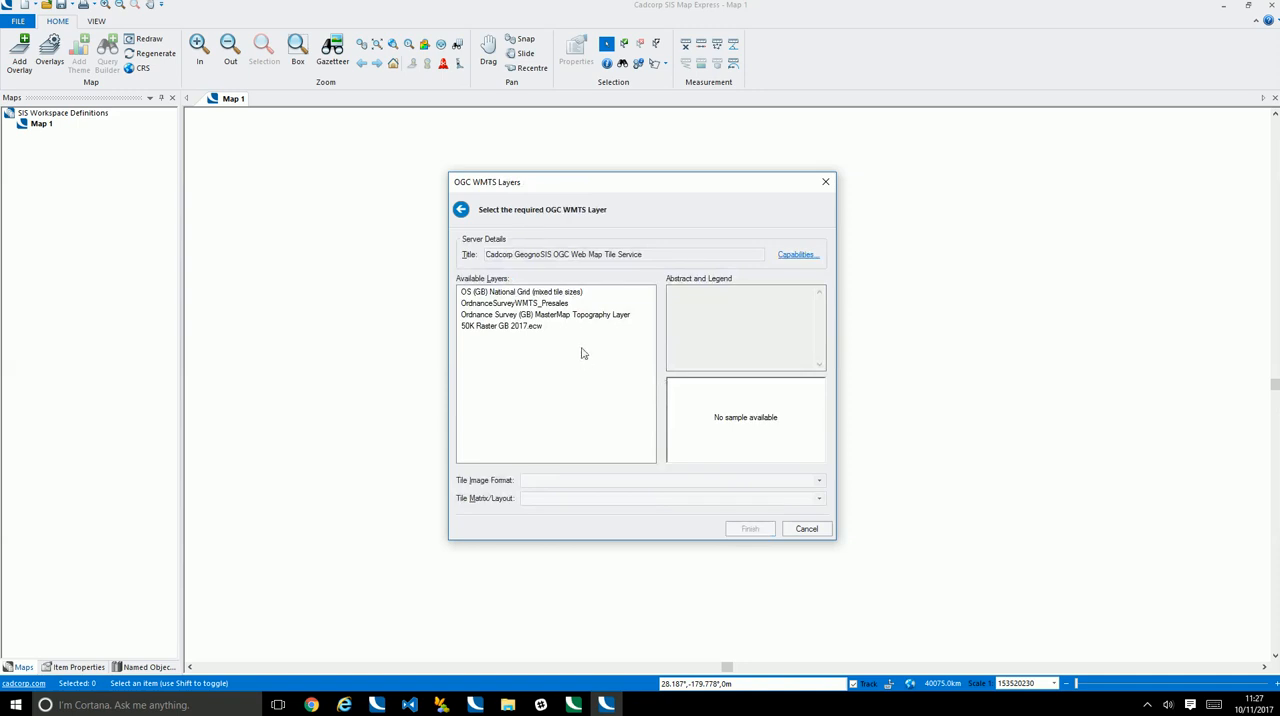
Add the OrdnanceSurveyWMTS_Presales layer with tile format image/png; PhotometricInterpretation=RGBA and tile matrix OSOpenSpaceCompatiblePlus
{"action": "left_click", "coordinate": [514, 304]}
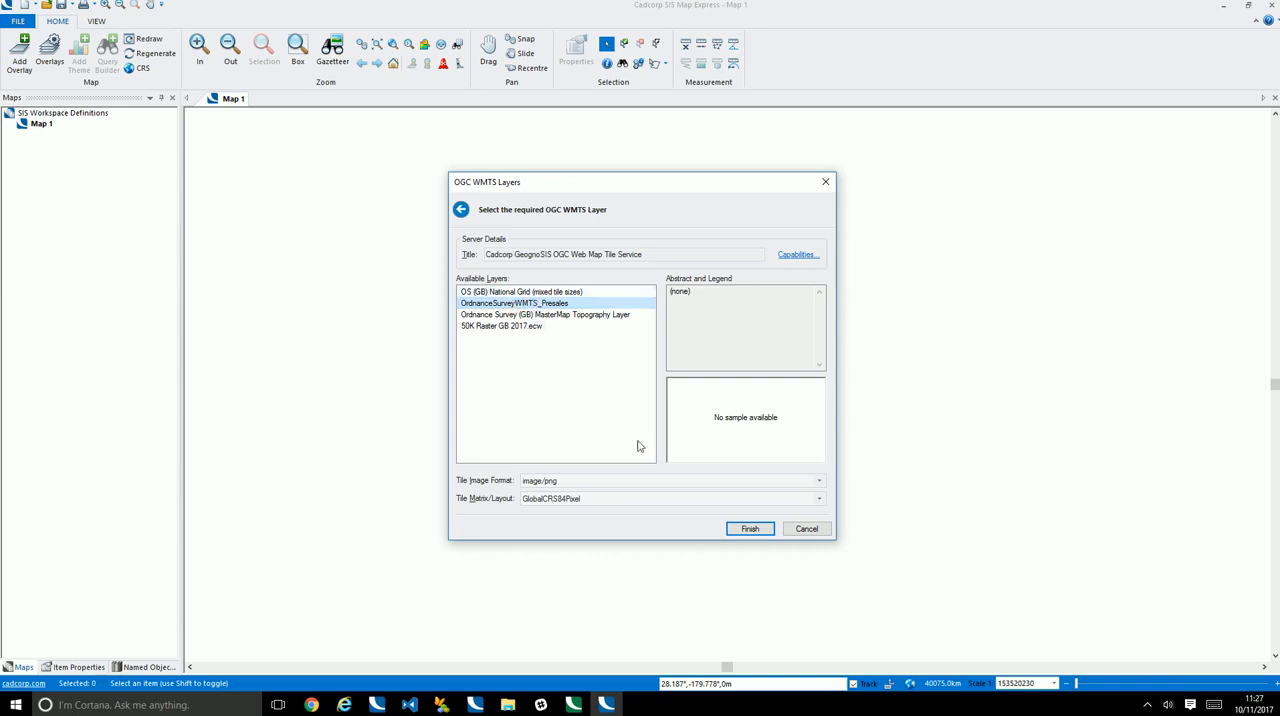
{"action": "left_click", "coordinate": [646, 481]}
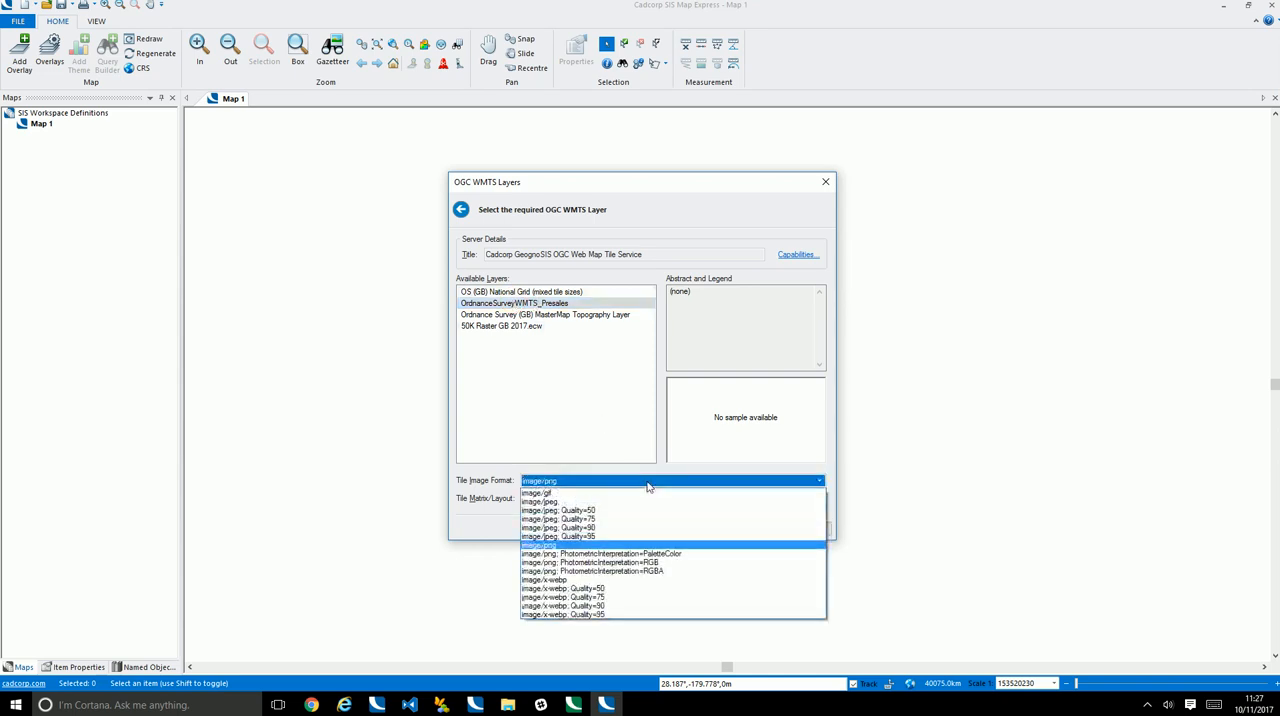
{"action": "left_click", "coordinate": [664, 570]}
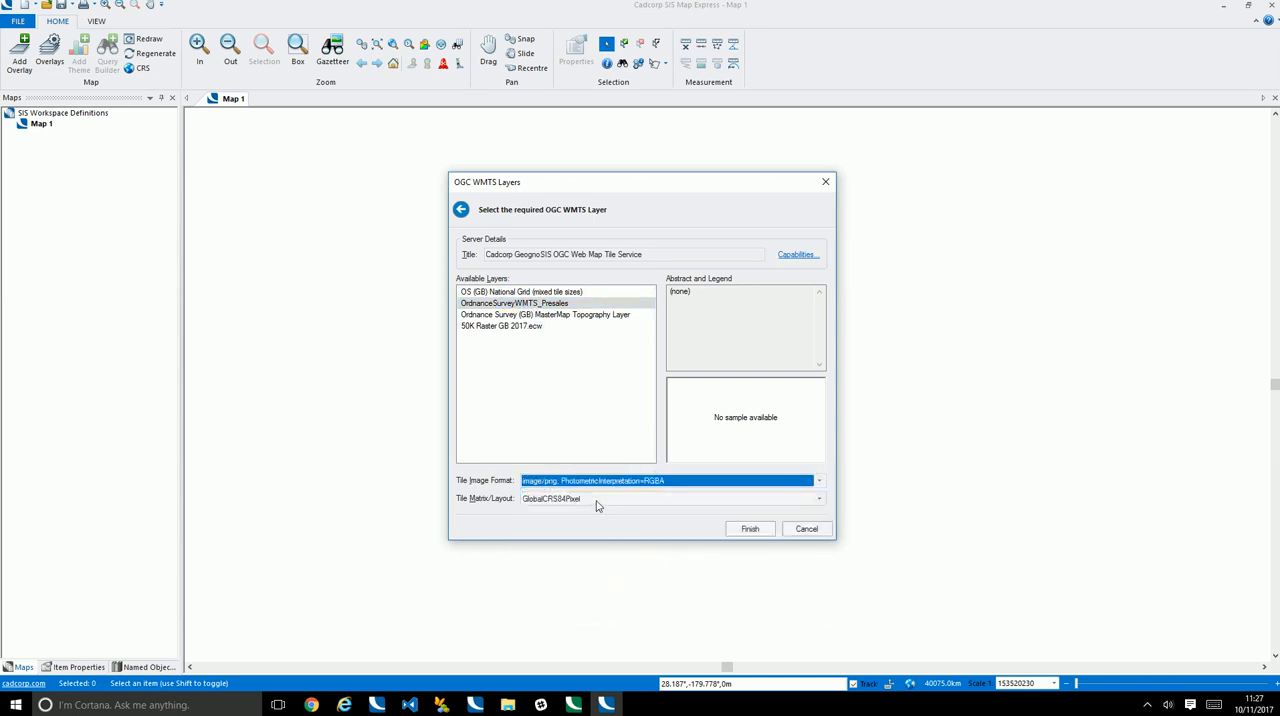
{"action": "left_click", "coordinate": [596, 500]}
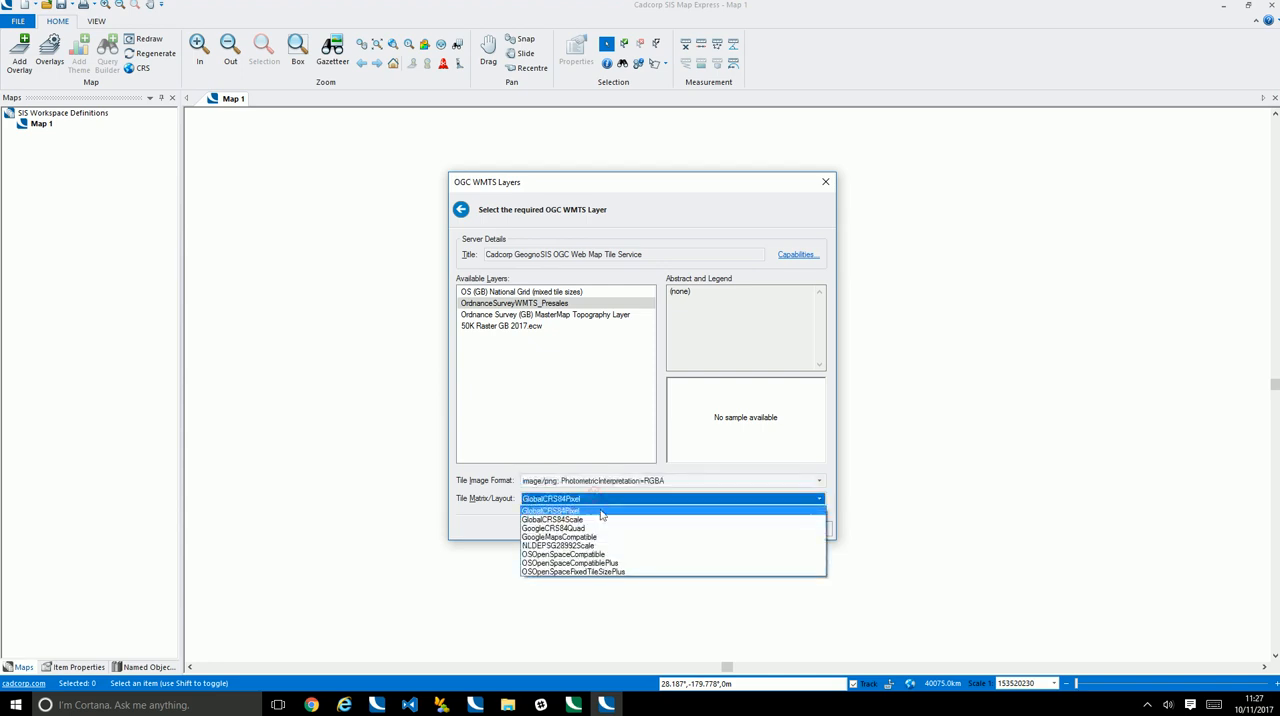
{"action": "left_click", "coordinate": [617, 566]}
{"action": "left_click", "coordinate": [756, 529]}
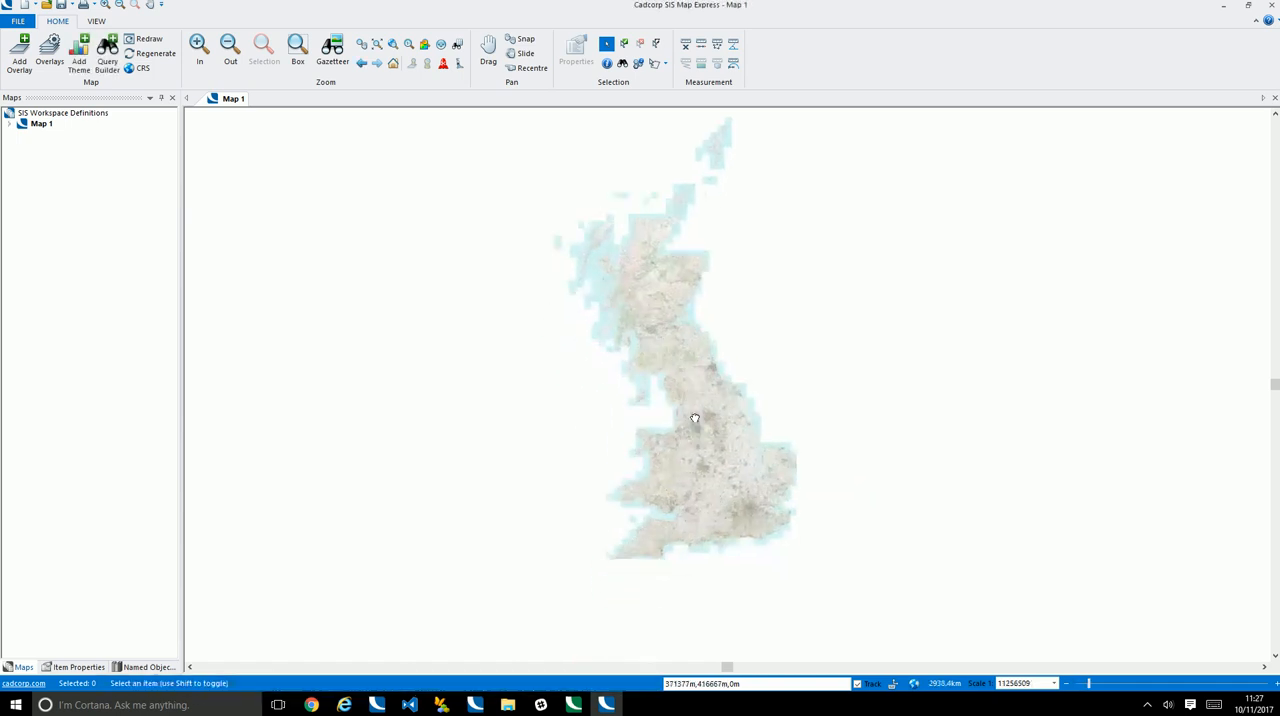
Examine the WMTS overlay from national scale through London down to individual buildings around Amhurst Road in Shacklewell
{"action": "scroll", "coordinate": [757, 473], "scroll_direction": "up", "scroll_amount": 4}
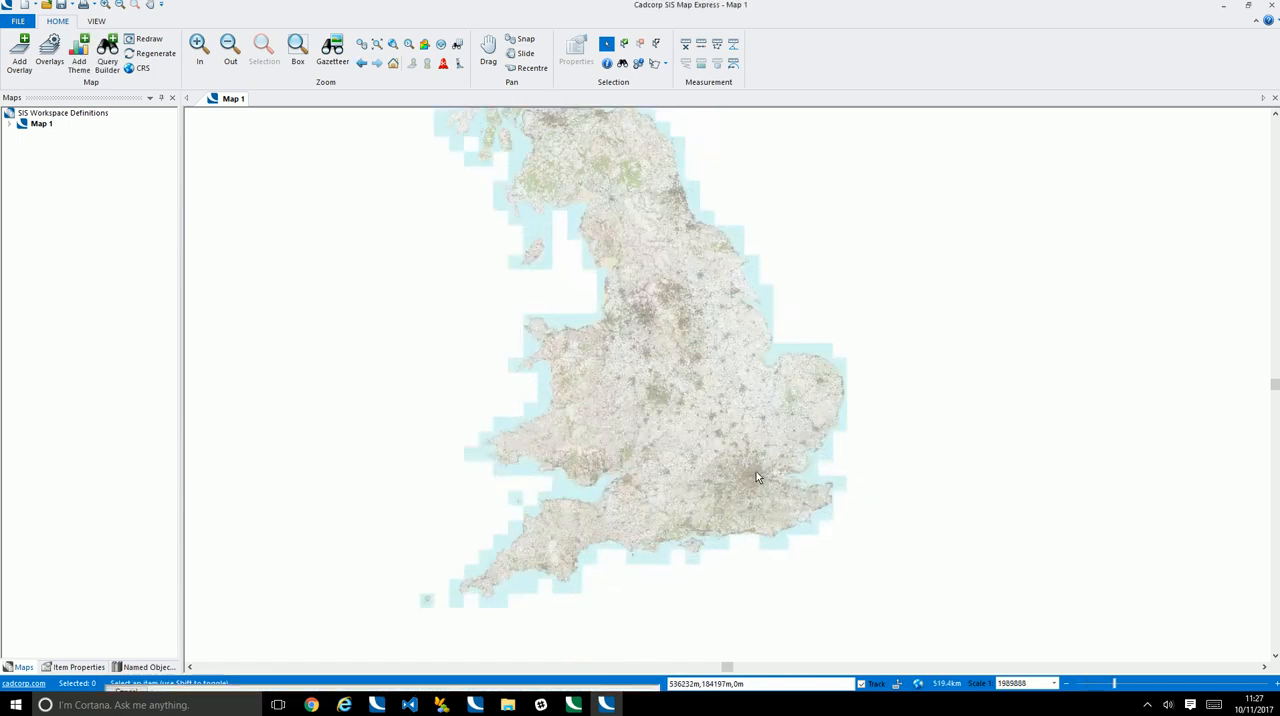
{"action": "scroll", "coordinate": [756, 477], "scroll_direction": "up", "scroll_amount": 4}
{"action": "scroll", "coordinate": [745, 454], "scroll_direction": "up", "scroll_amount": 4}
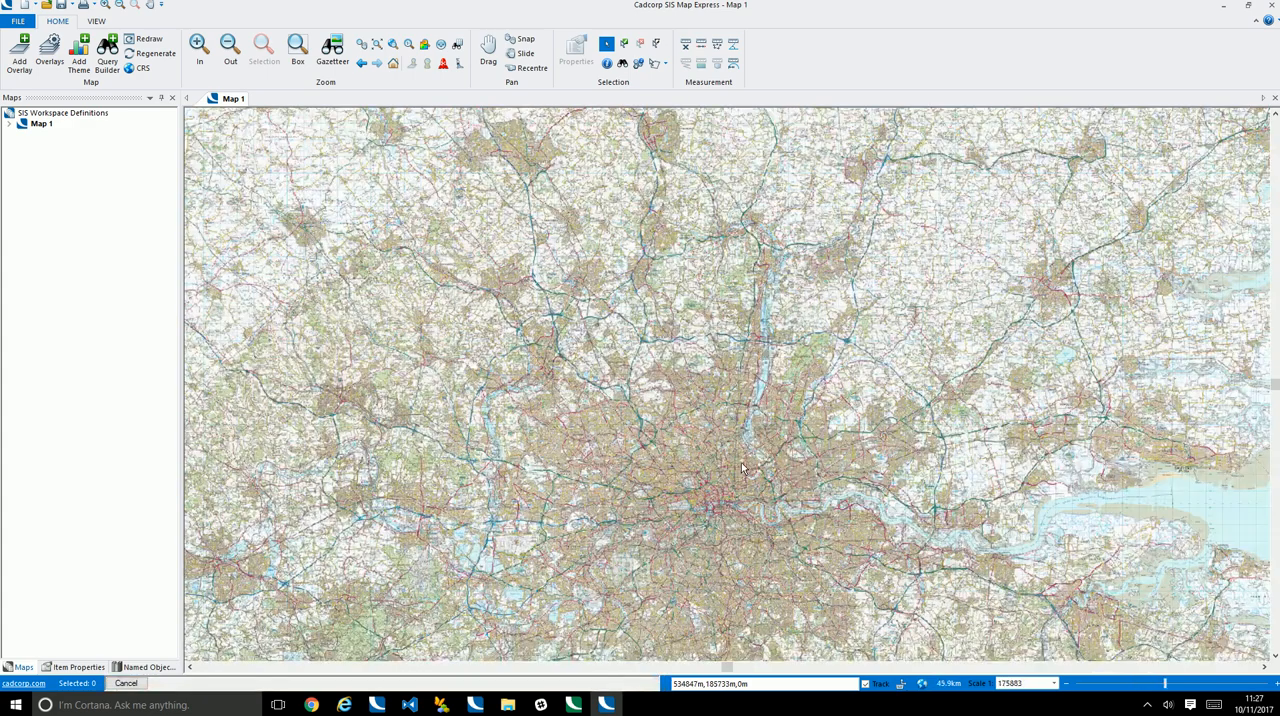
{"action": "scroll", "coordinate": [741, 462], "scroll_direction": "up", "scroll_amount": 2}
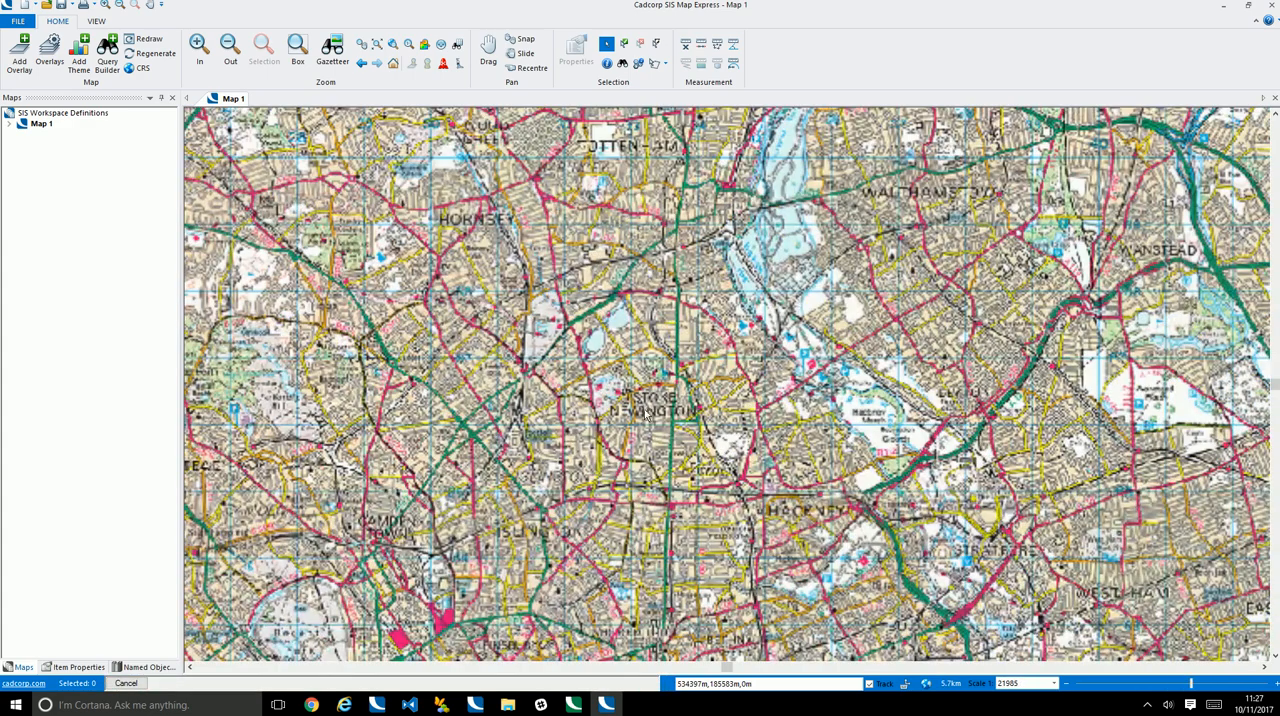
{"action": "scroll", "coordinate": [652, 418], "scroll_direction": "up", "scroll_amount": 2}
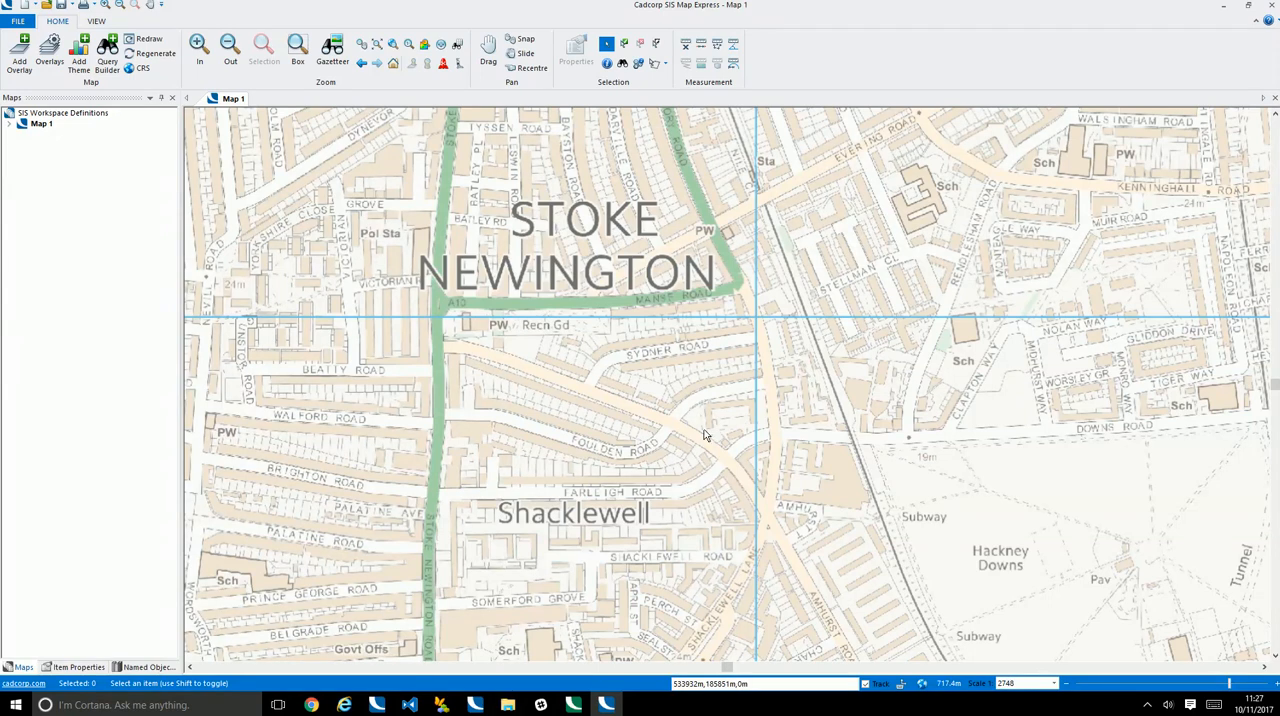
{"action": "scroll", "coordinate": [704, 435], "scroll_direction": "up", "scroll_amount": 1}
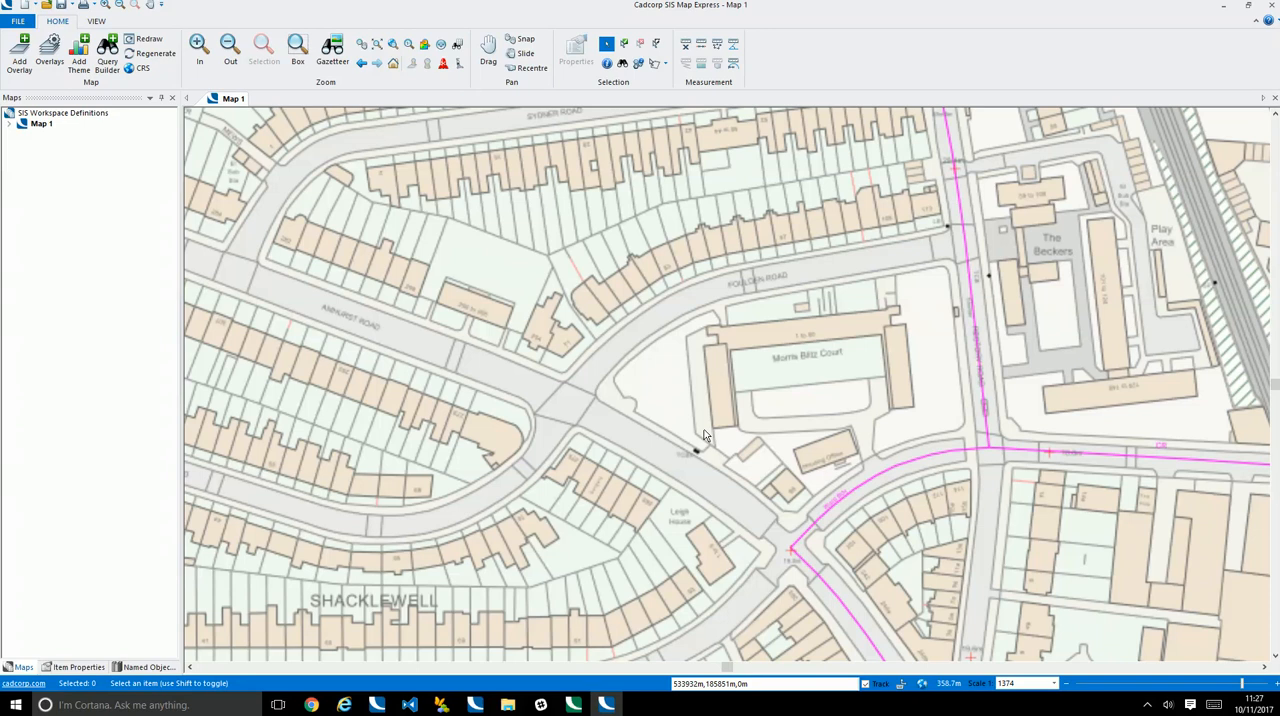
{"action": "left_click_drag", "start_coordinate": [562, 258], "coordinate": [695, 370]}
{"action": "scroll", "coordinate": [695, 370], "scroll_direction": "up", "scroll_amount": 1}
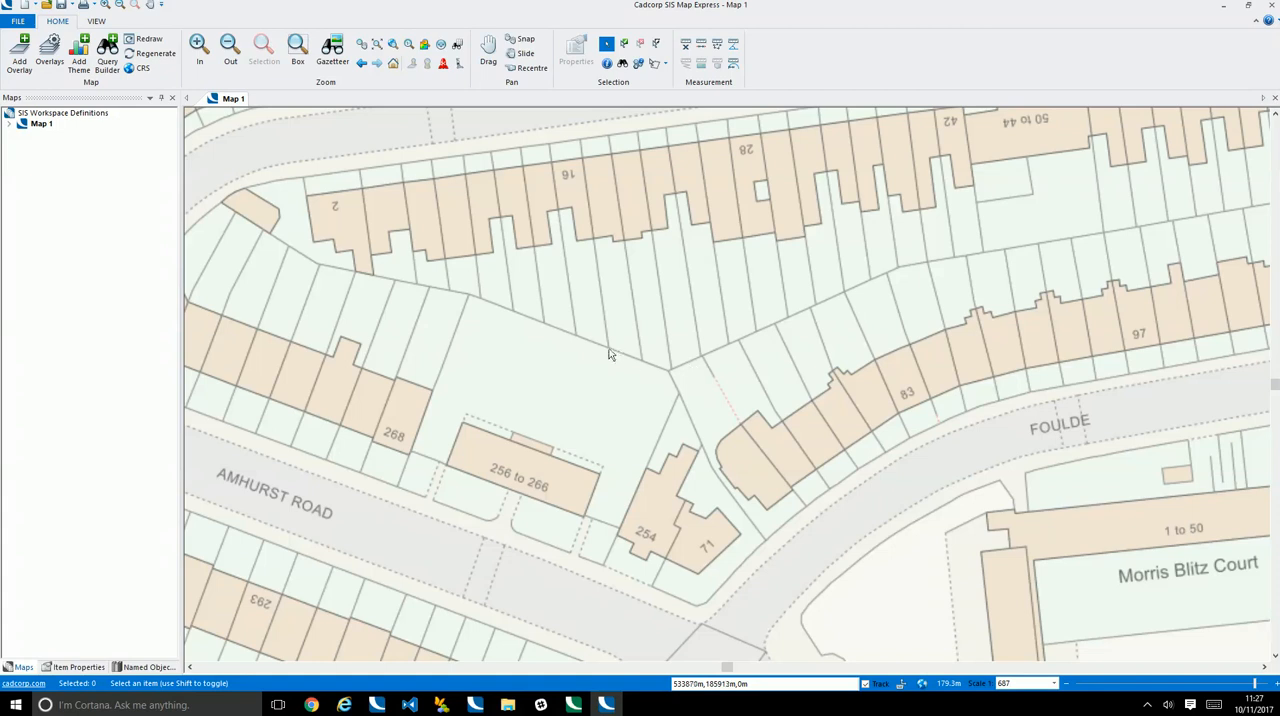
{"action": "scroll", "coordinate": [601, 358], "scroll_direction": "down", "scroll_amount": 1}
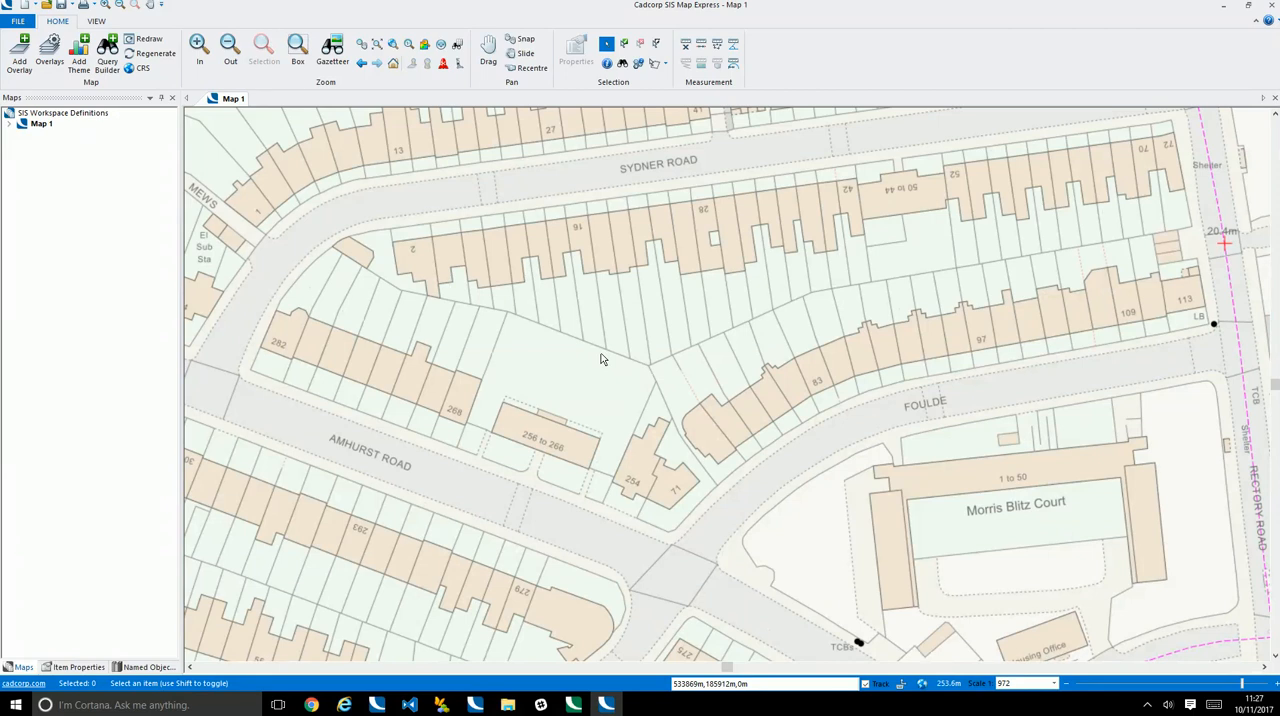